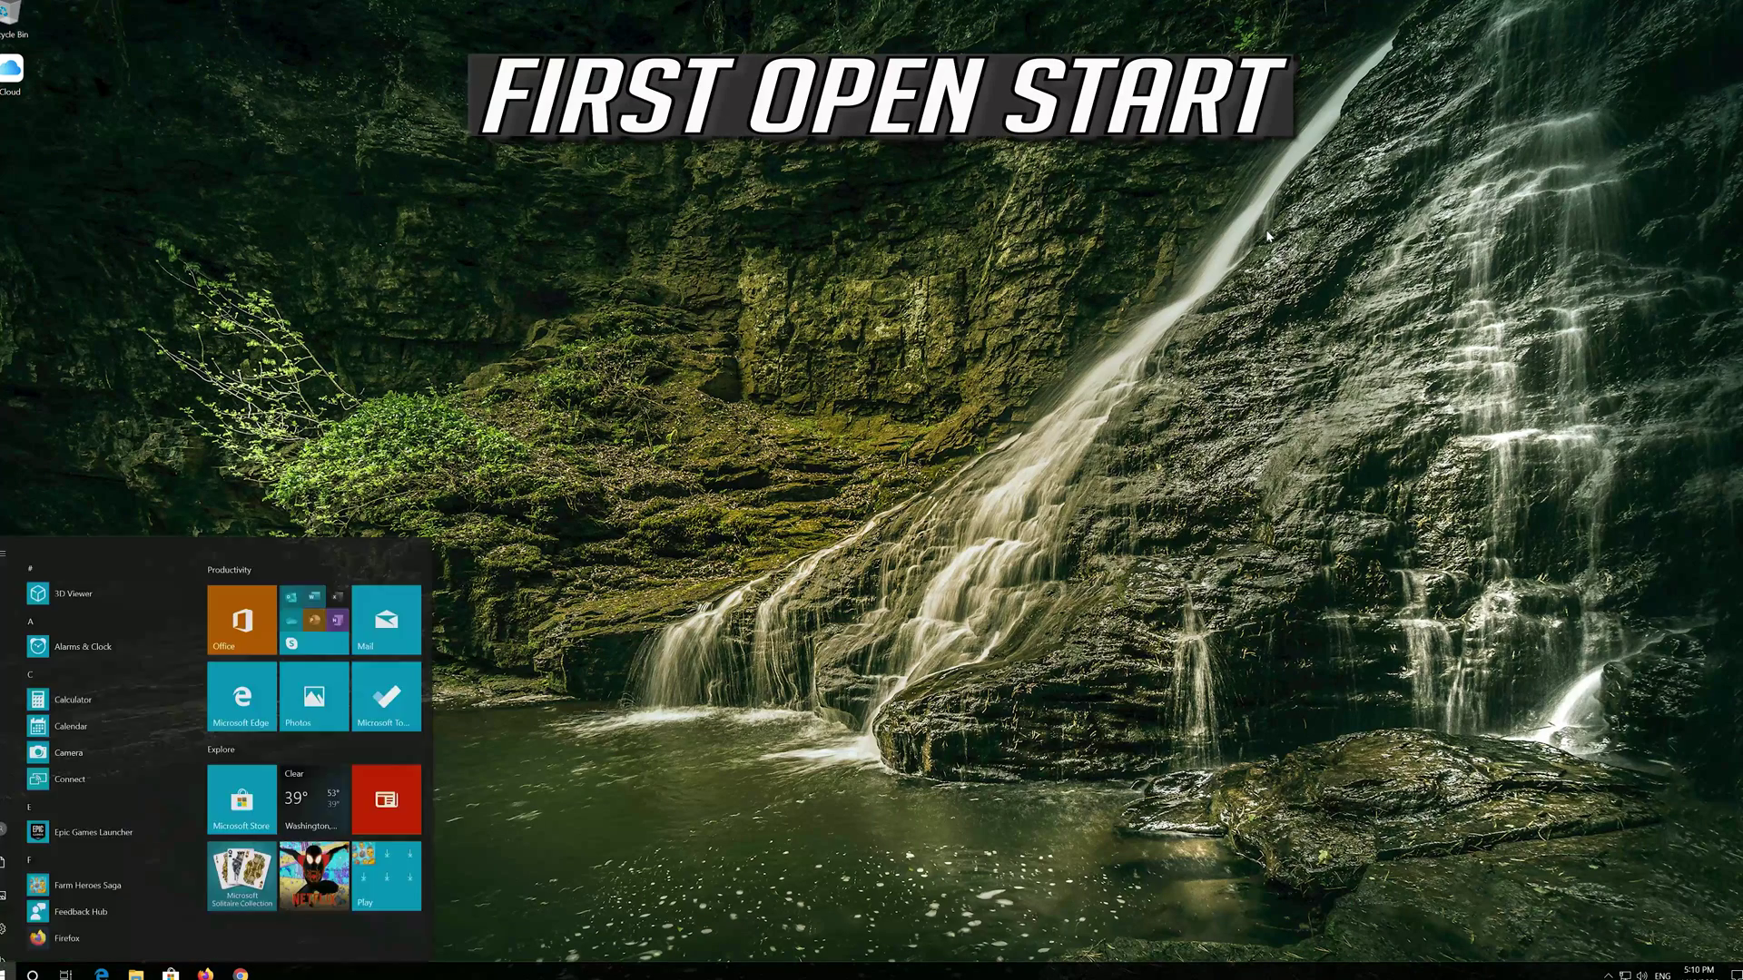
Launch Windows Settings from the Start menu's left rail.
mouse_move(7, 917)
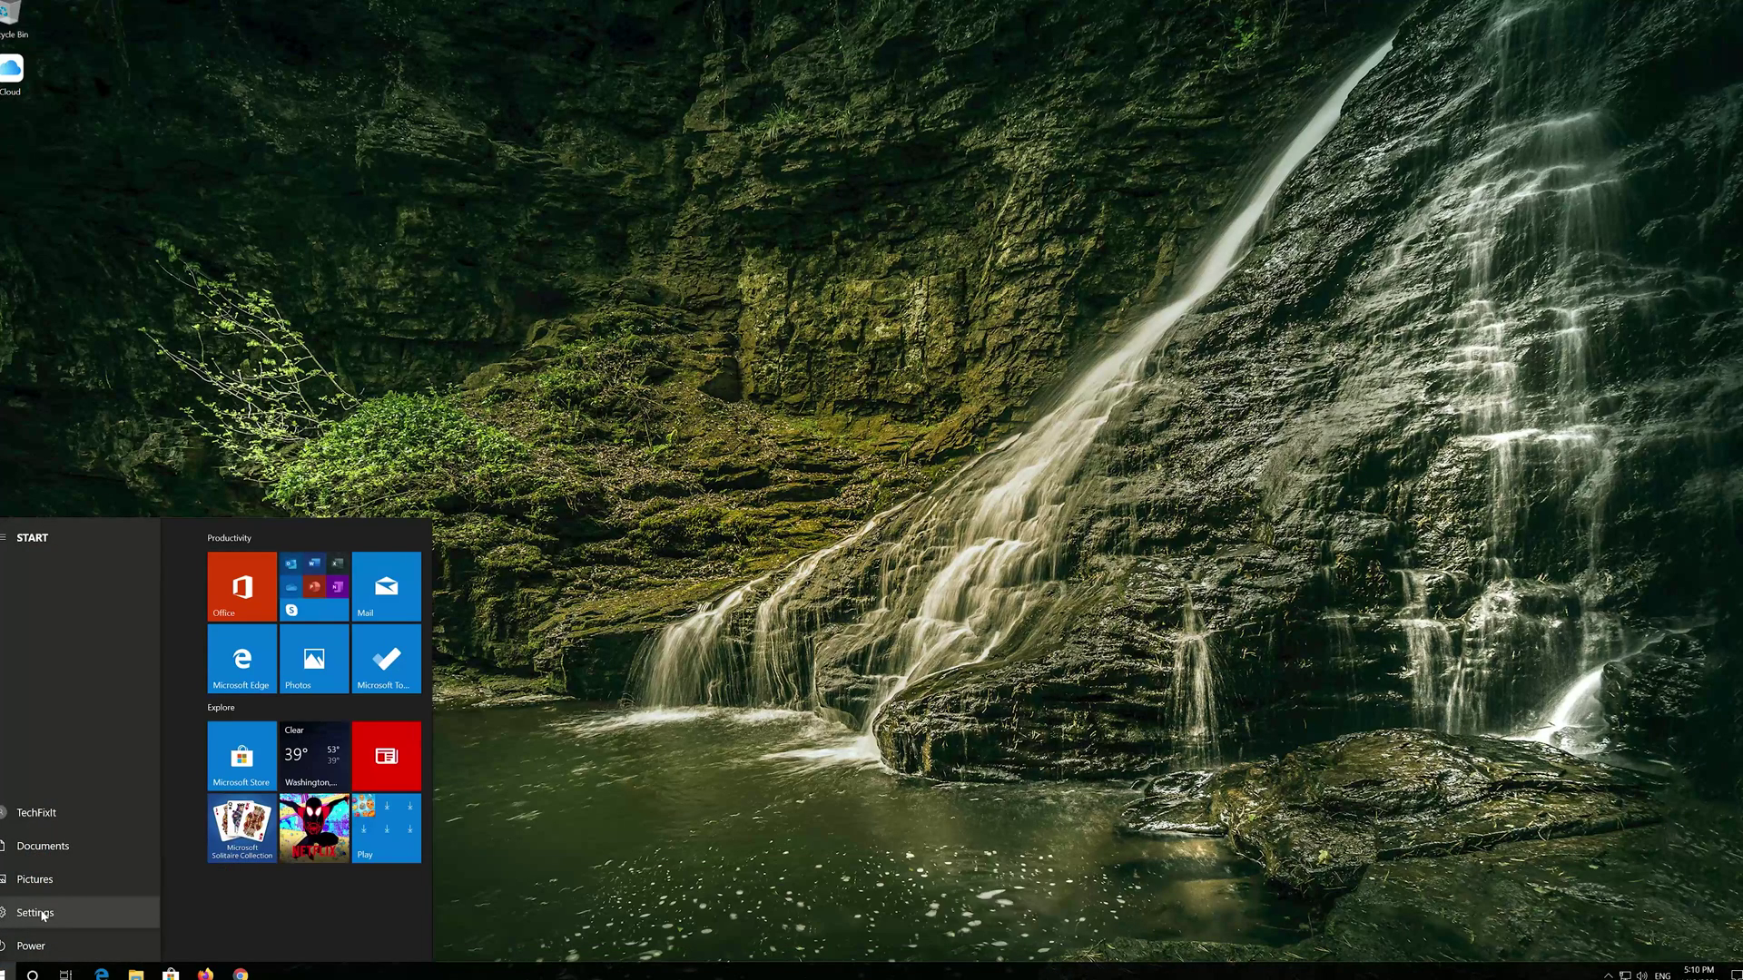
left_click(40, 914)
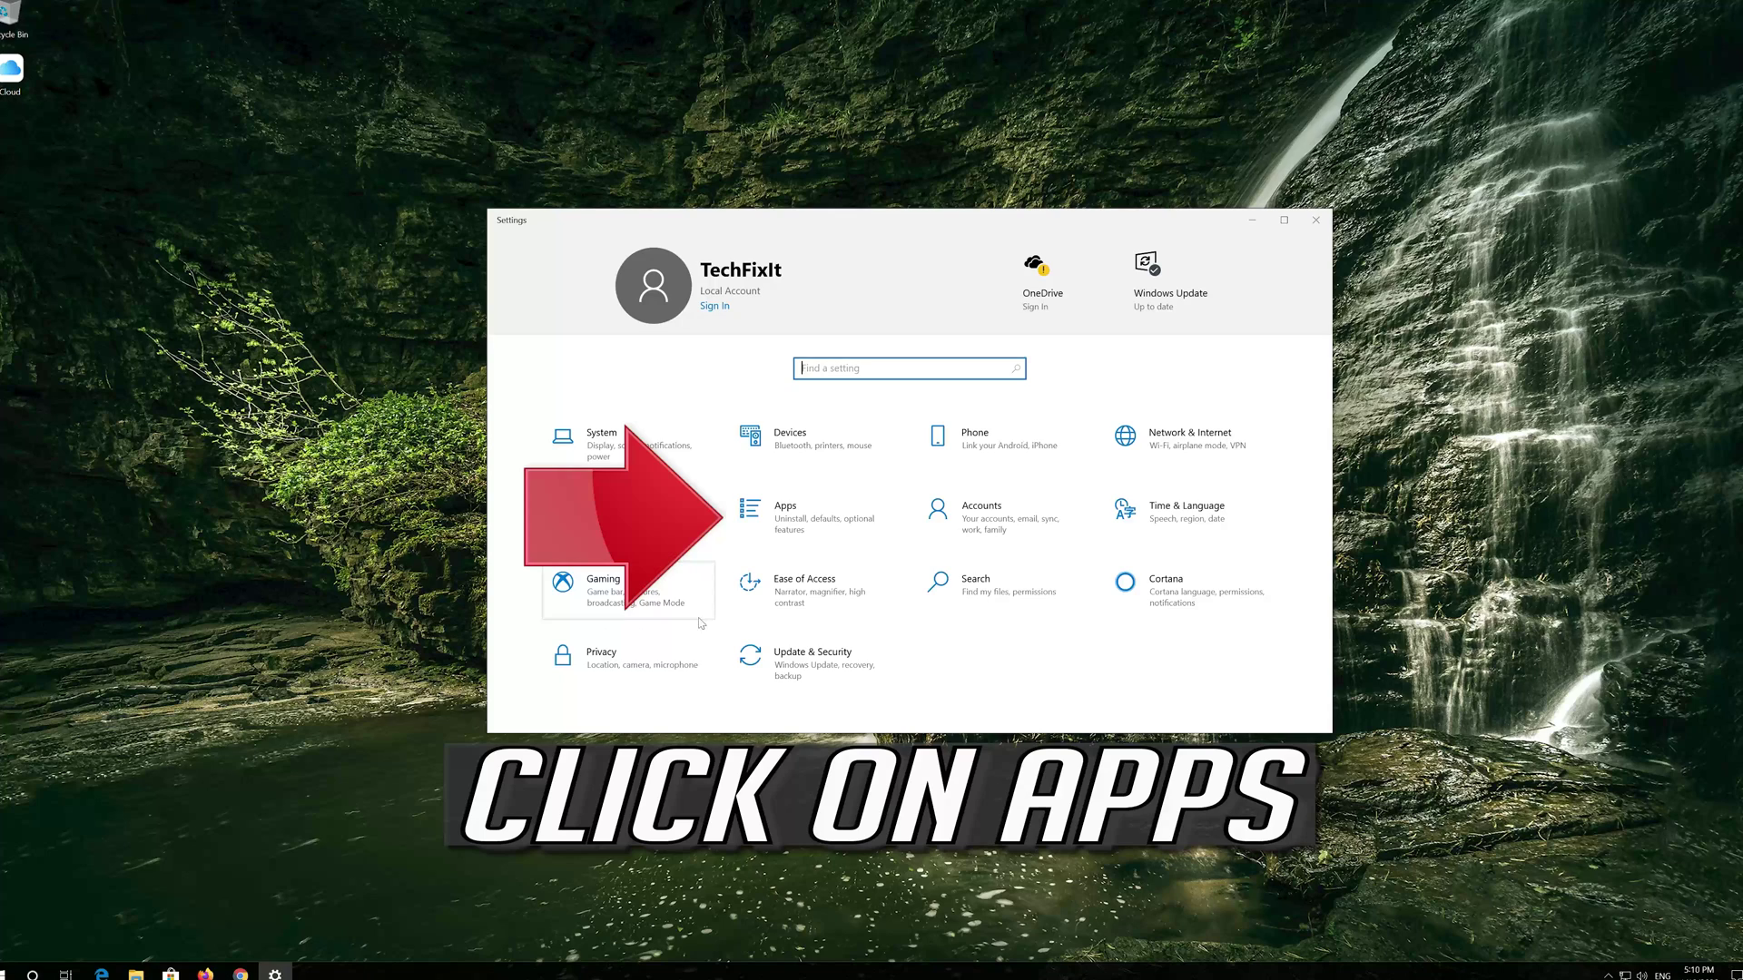
Go to Apps & features and expand the Microsoft Store entry.
left_click(810, 523)
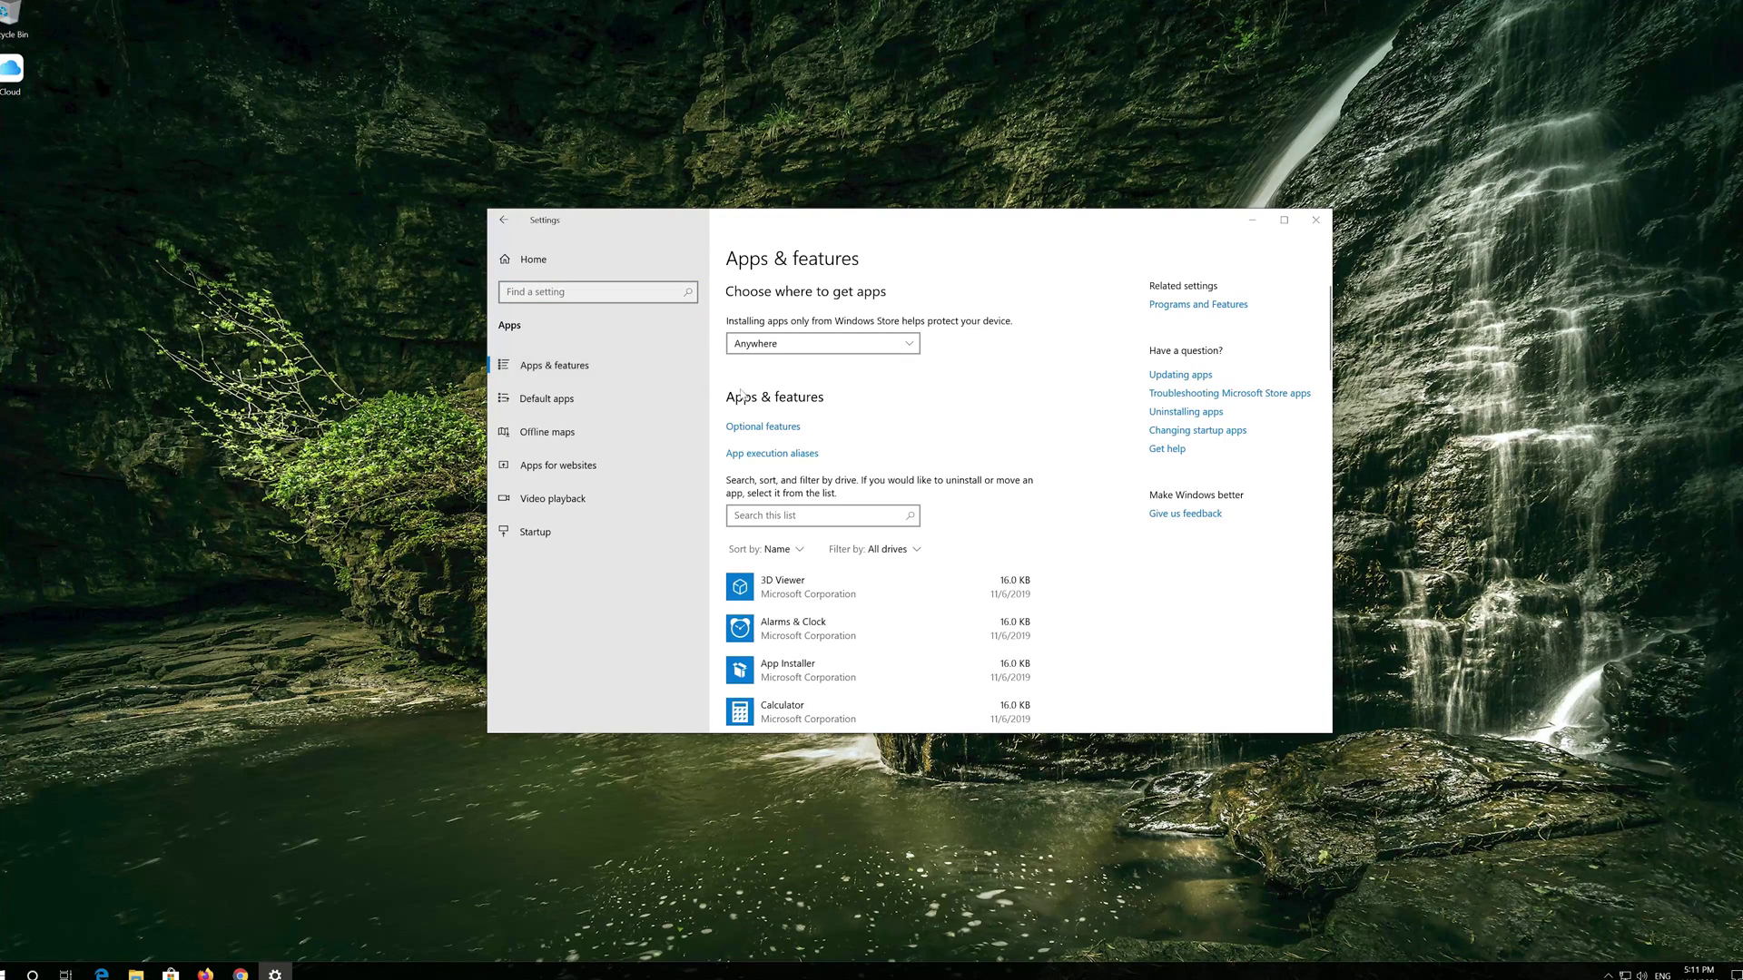
scroll(843, 450, "down", 5)
scroll(842, 450, "down", 5)
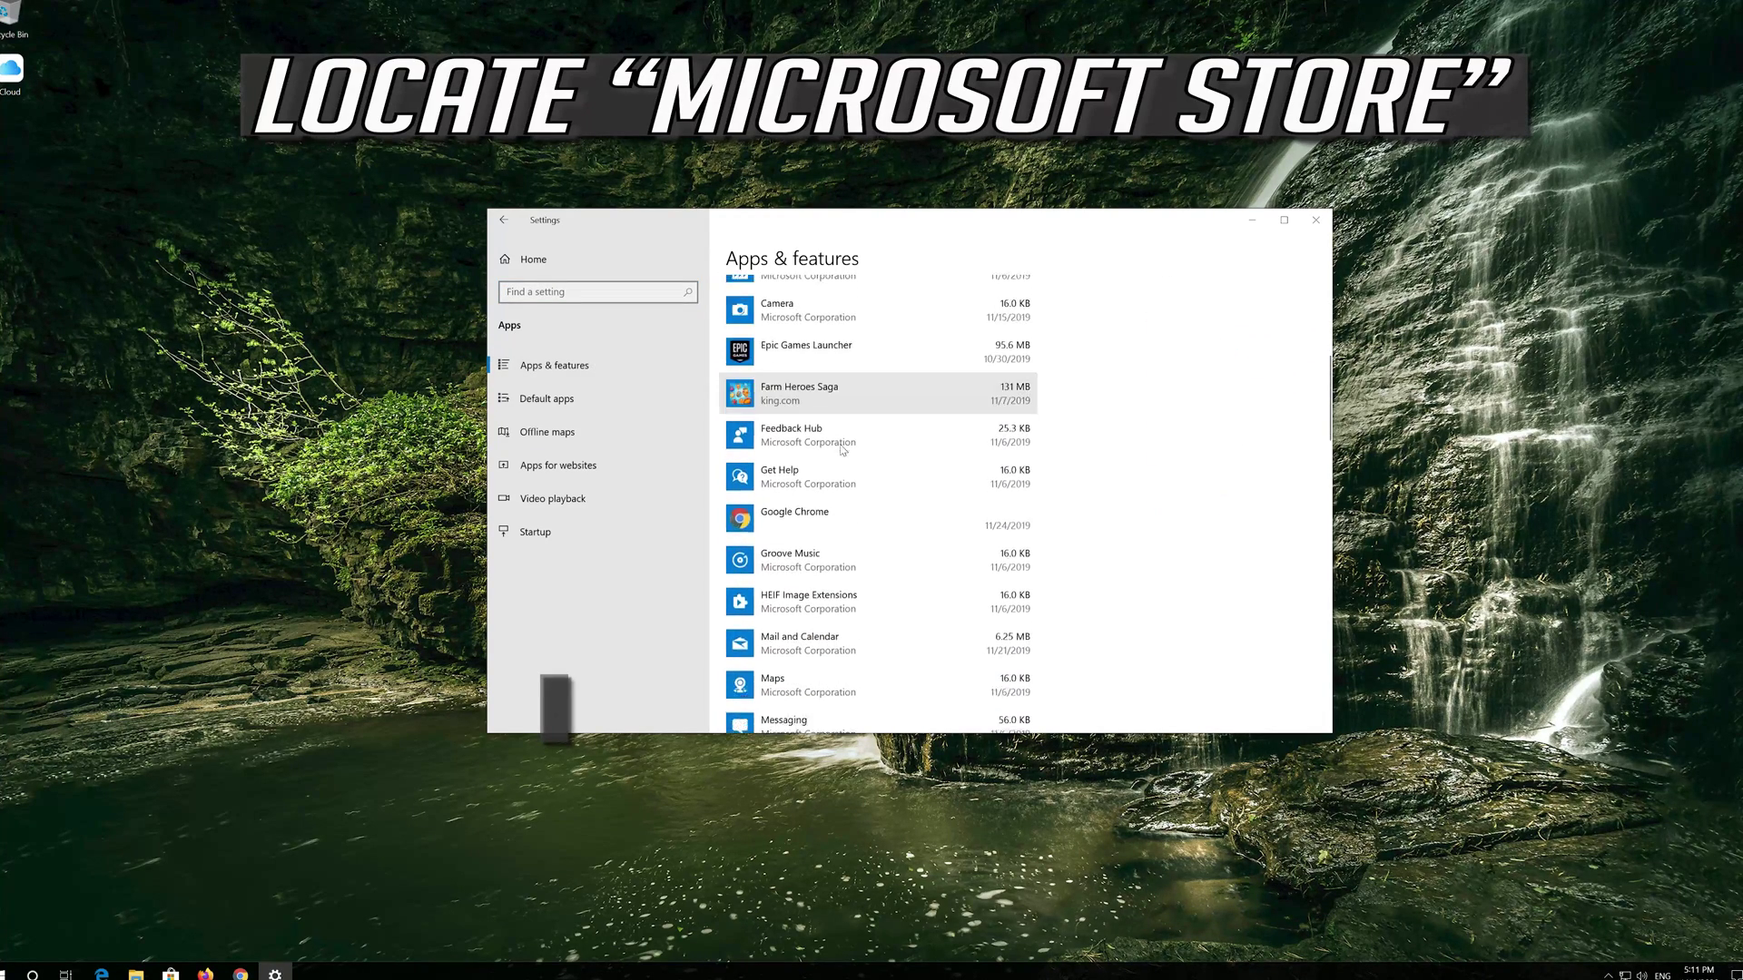
scroll(842, 449, "down", 3)
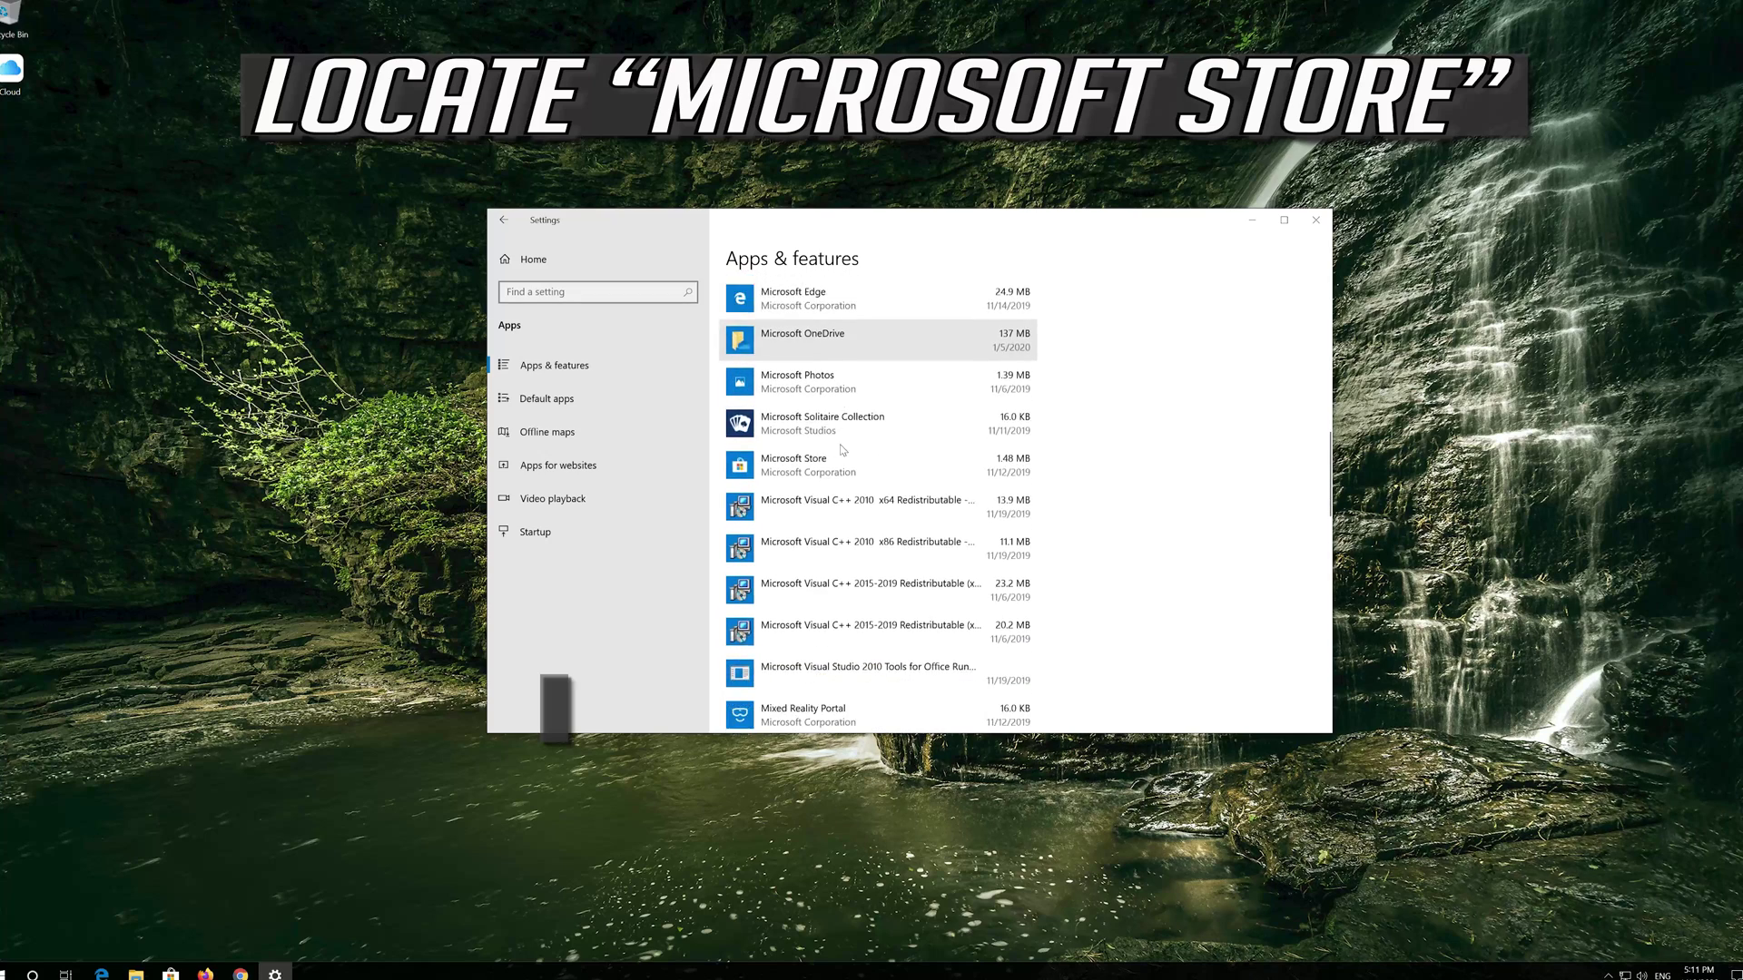
scroll(840, 445, "up", 1)
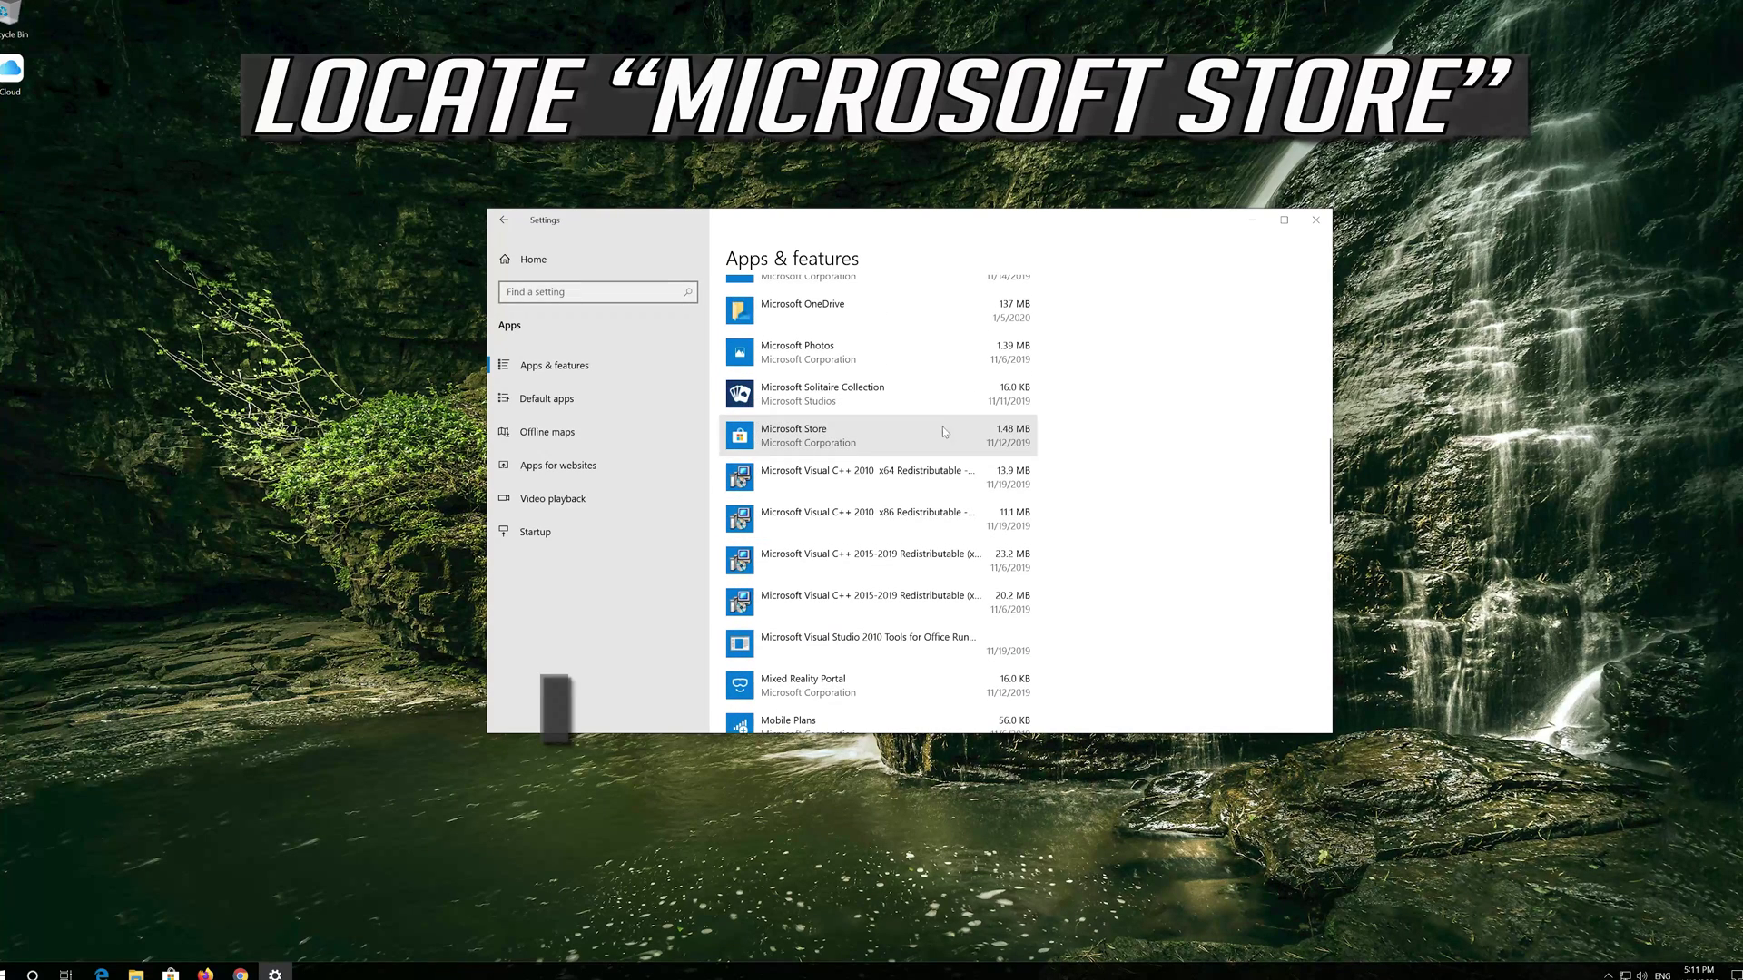
left_click(843, 445)
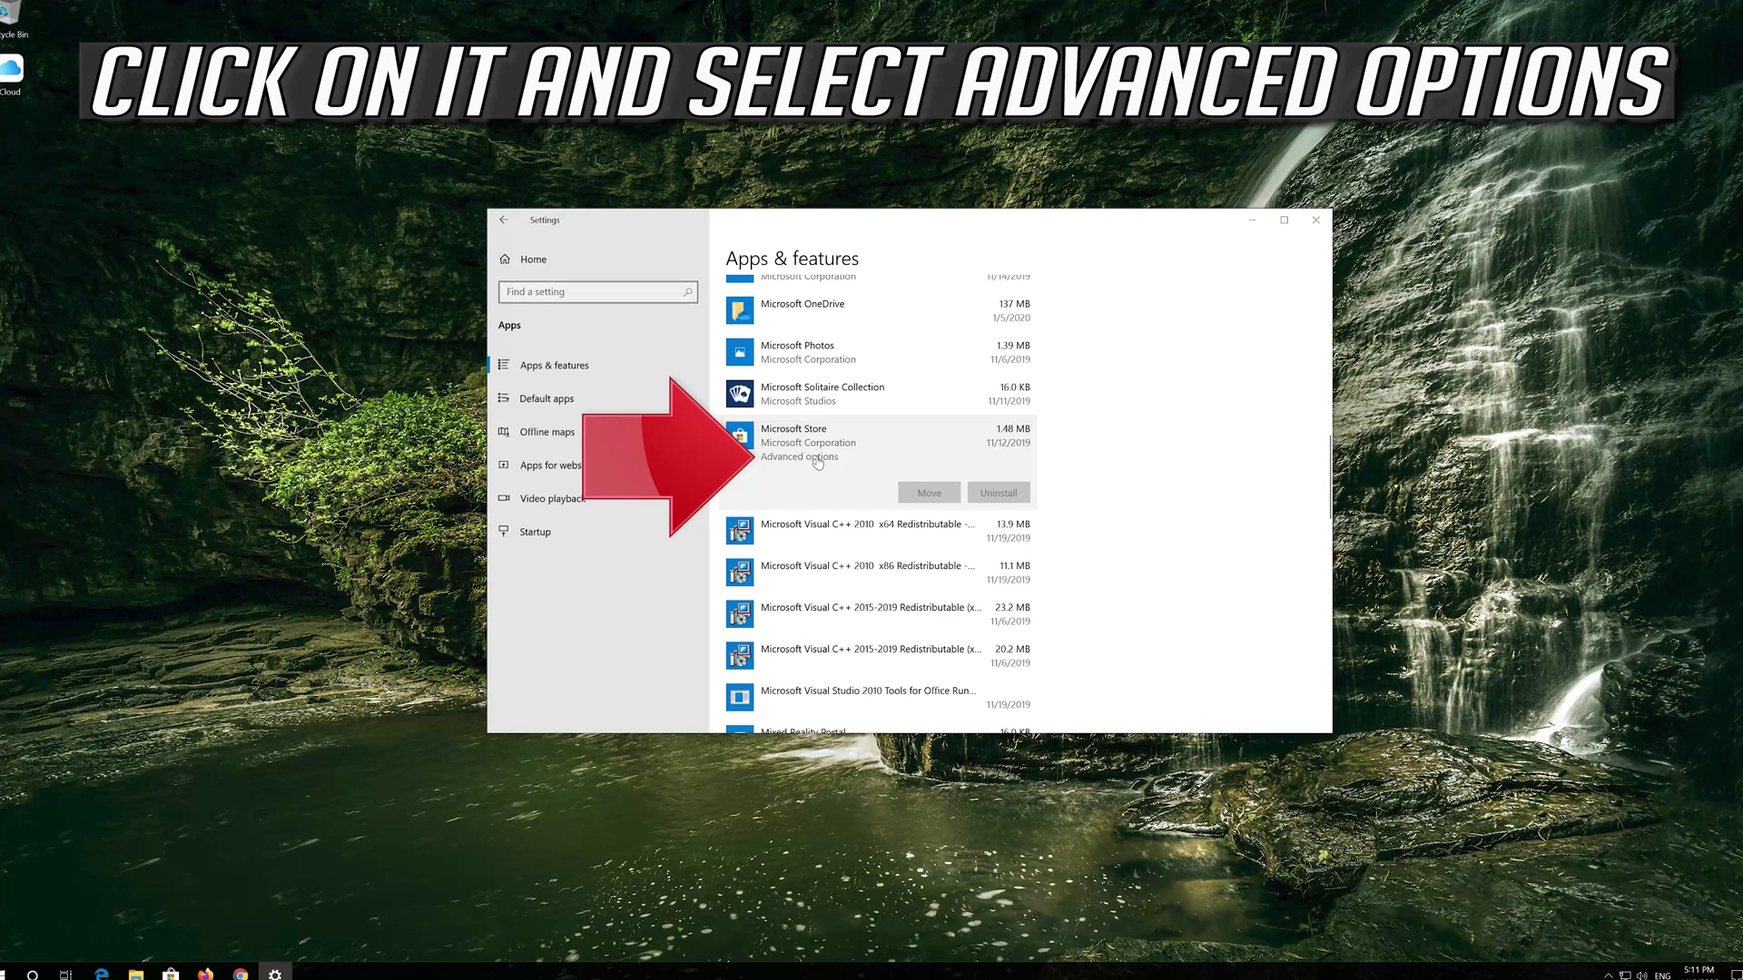
Reset Microsoft Store from its Advanced options, confirm the data deletion, and close Settings.
left_click(817, 458)
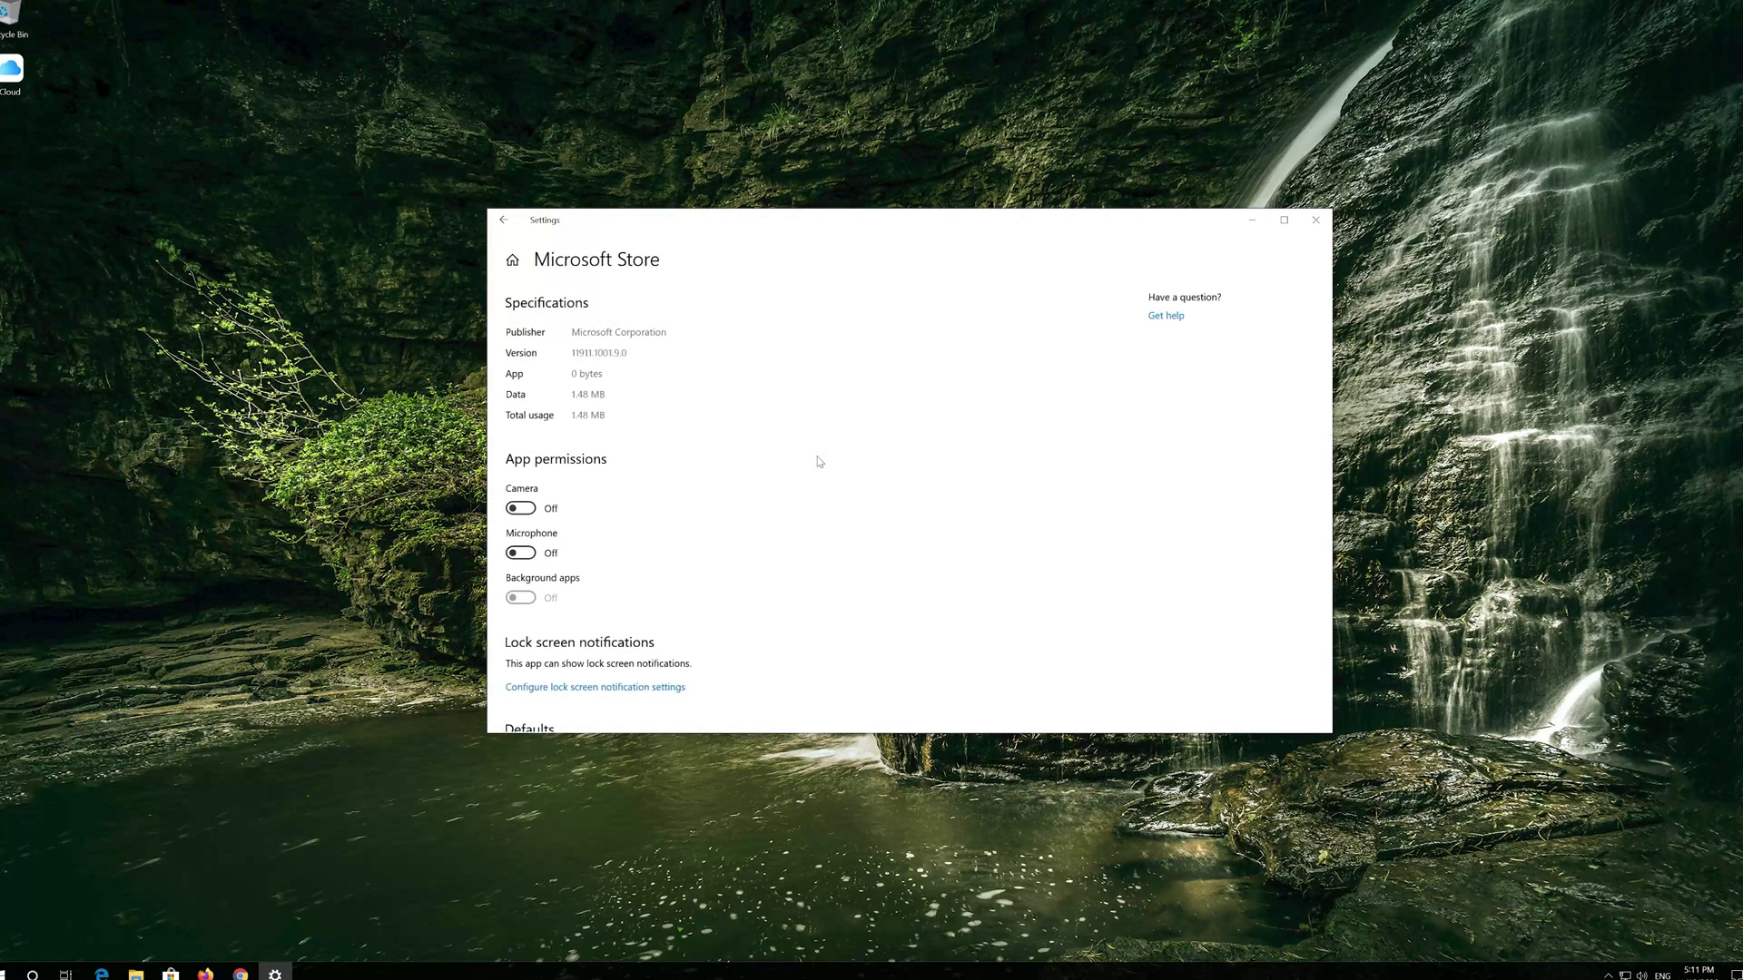
scroll(681, 493, "down", 3)
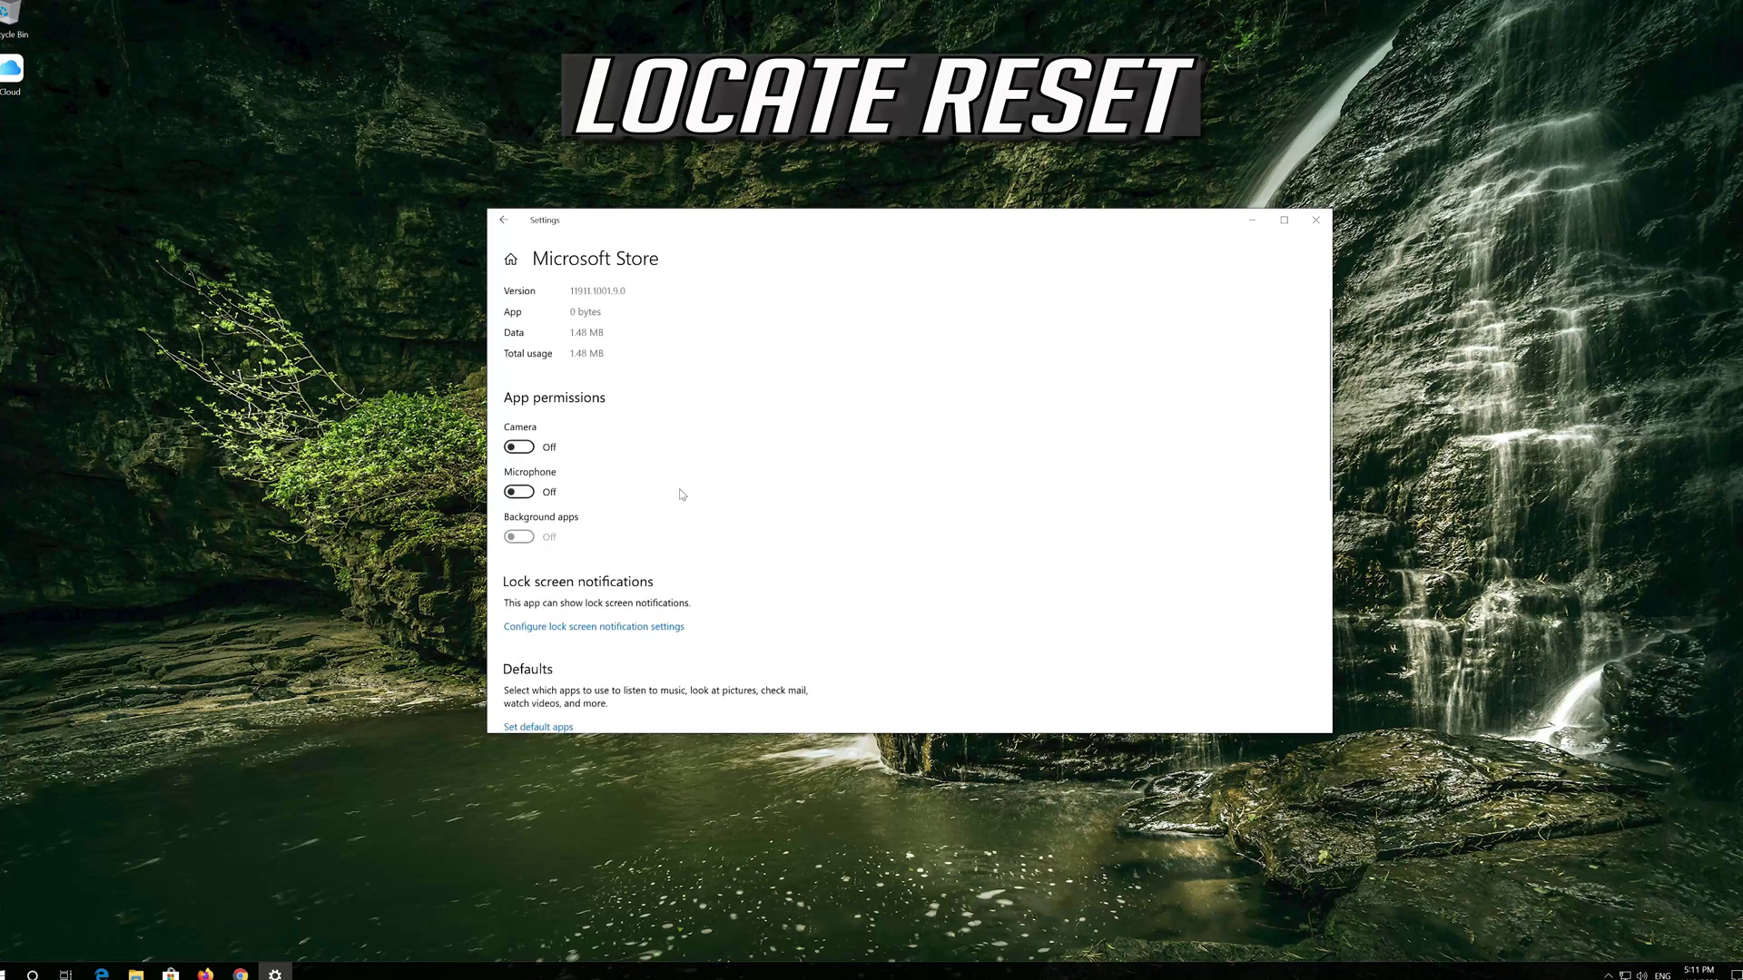
scroll(682, 493, "down", 4)
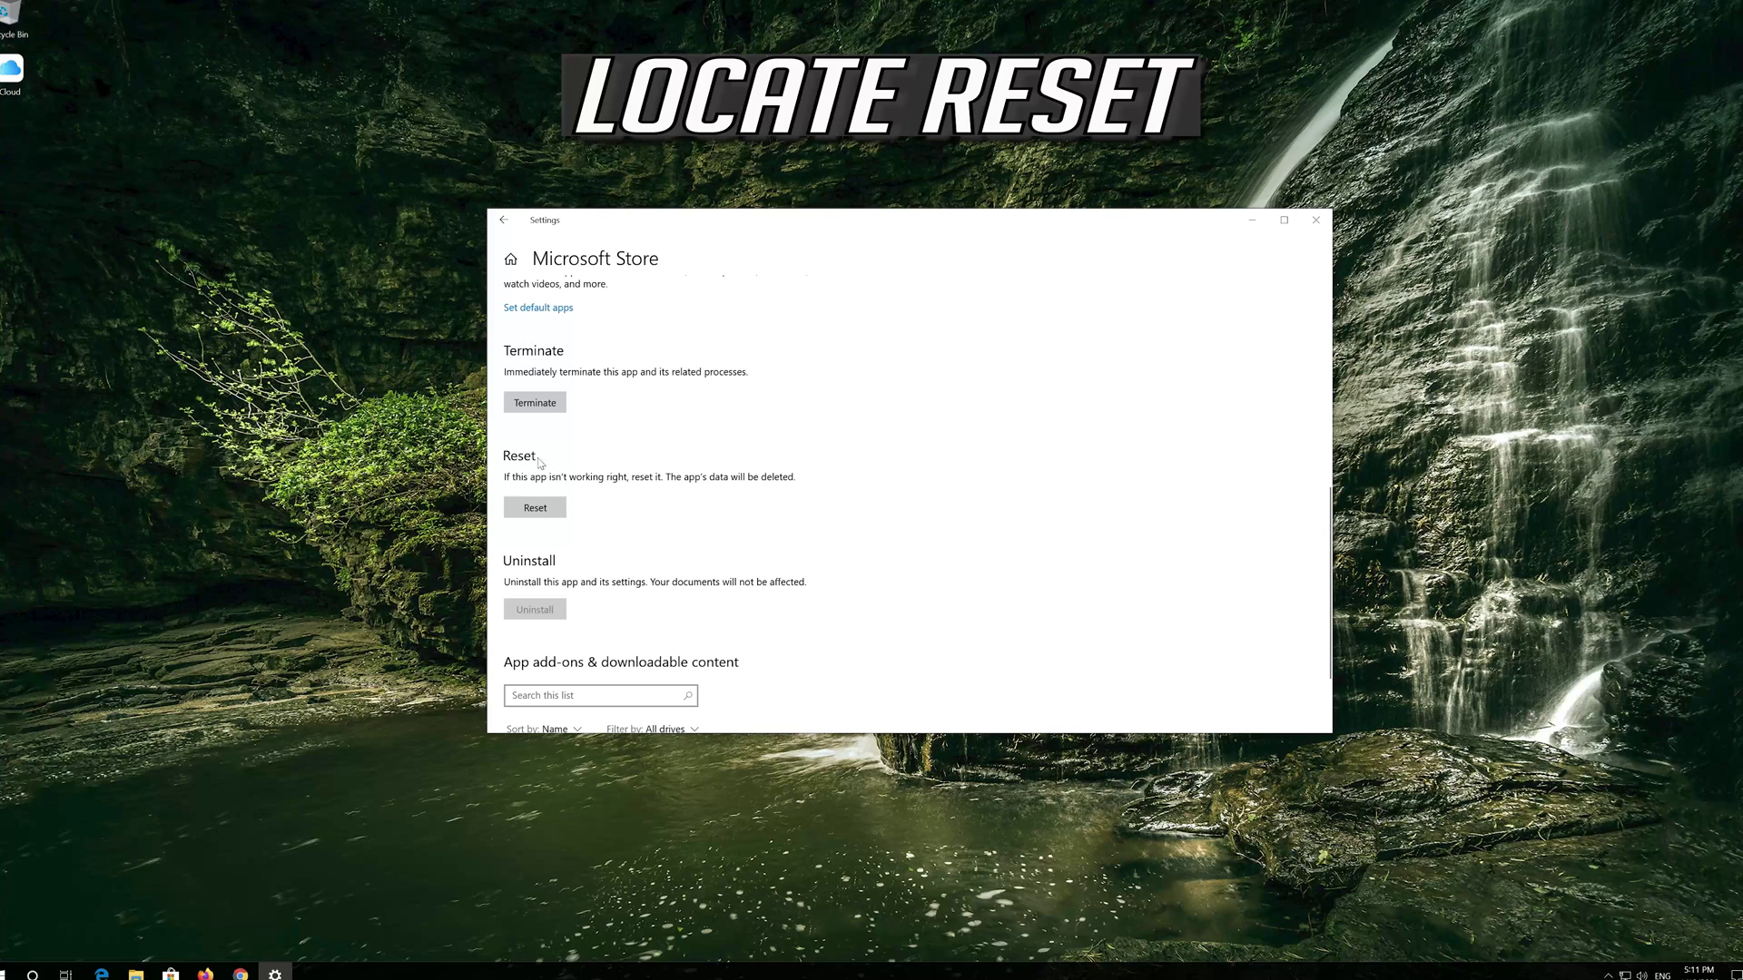
left_click(536, 509)
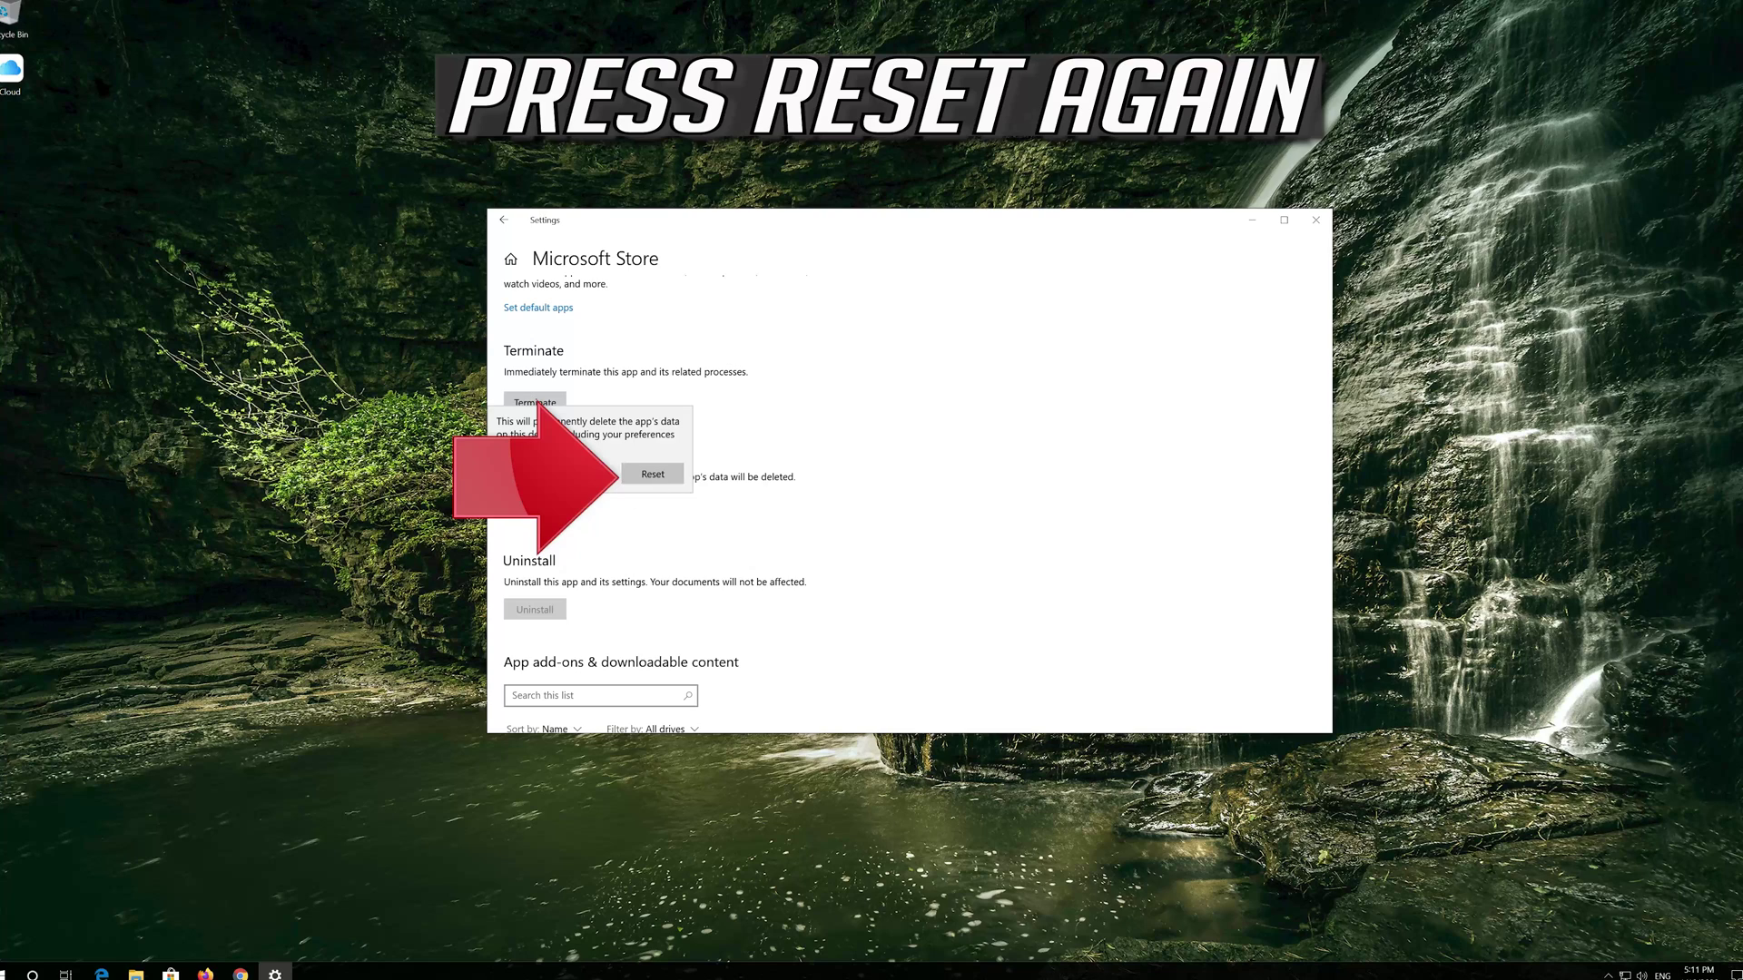
left_click(631, 480)
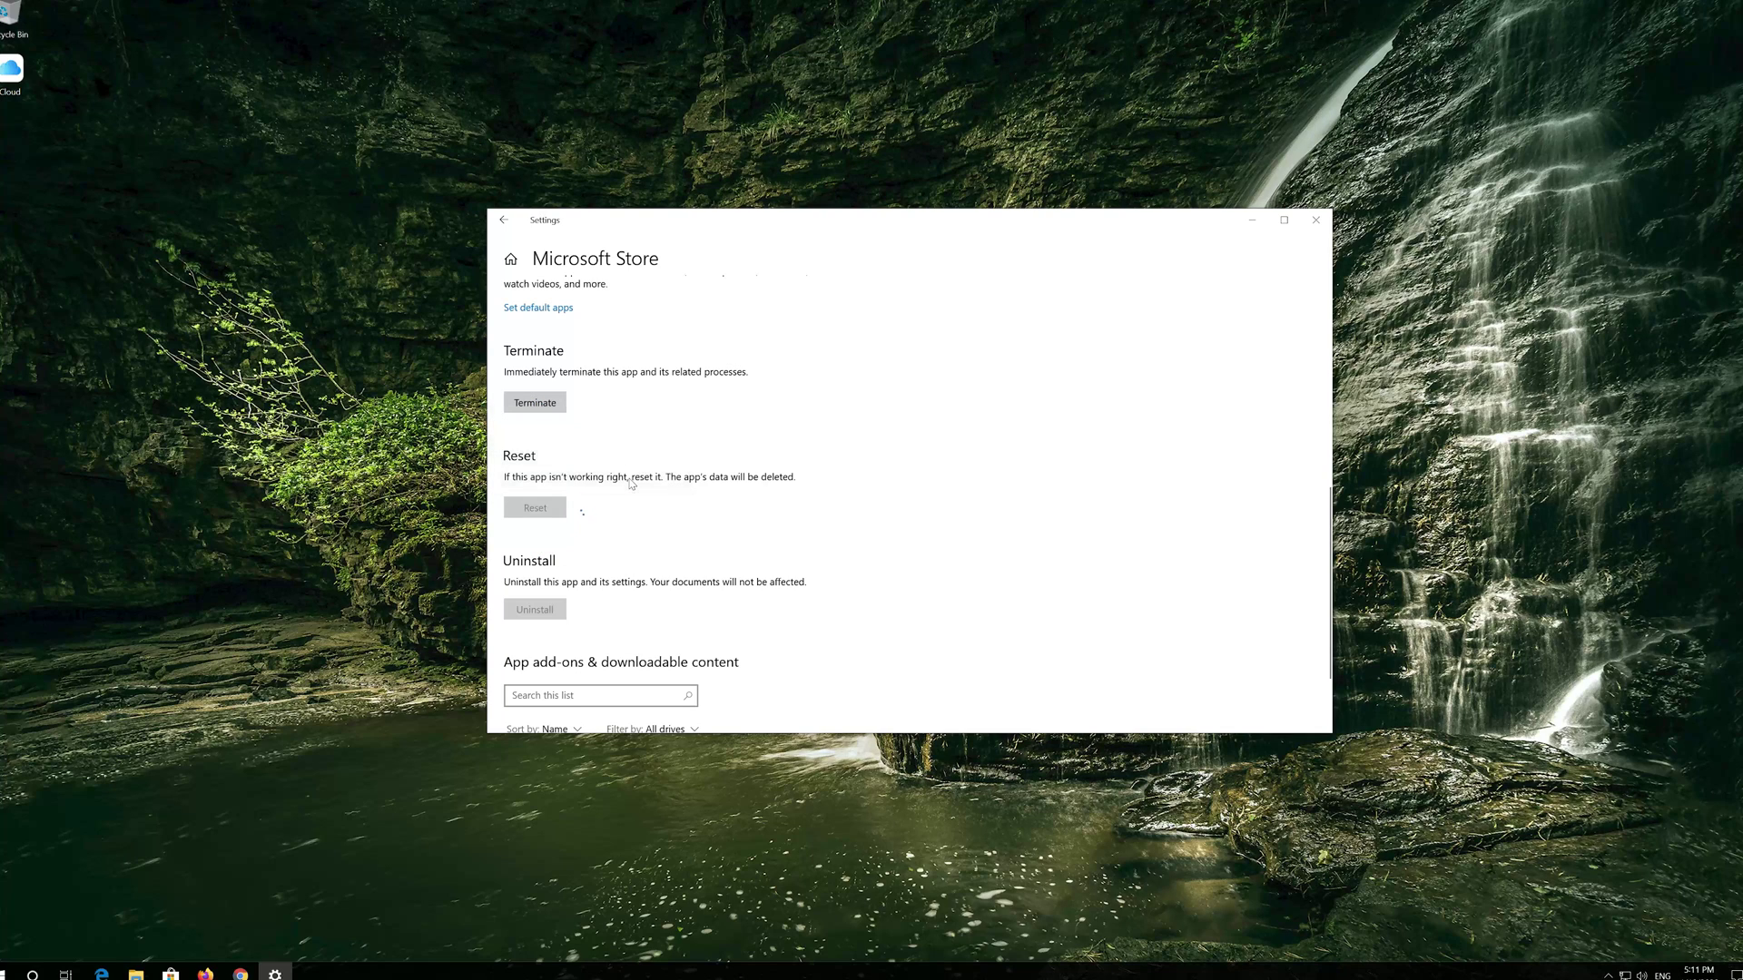
left_click(1316, 220)
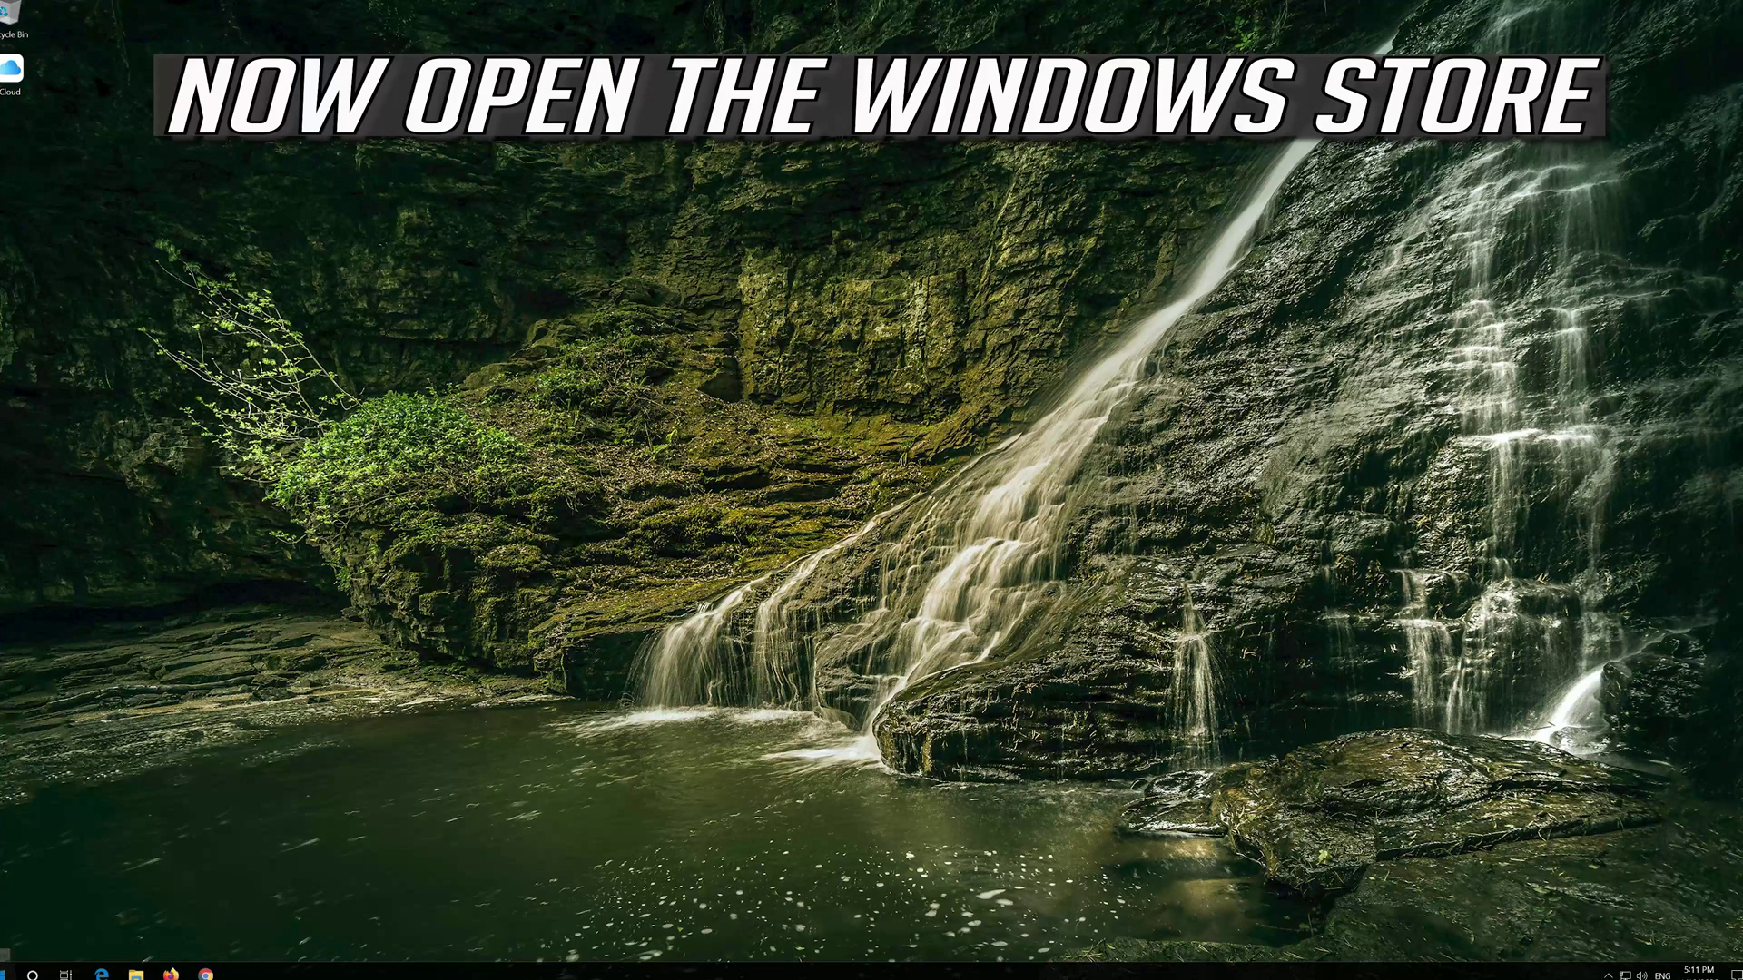
Launch Microsoft Store from Start and move its window to the screen centre.
left_click(11, 971)
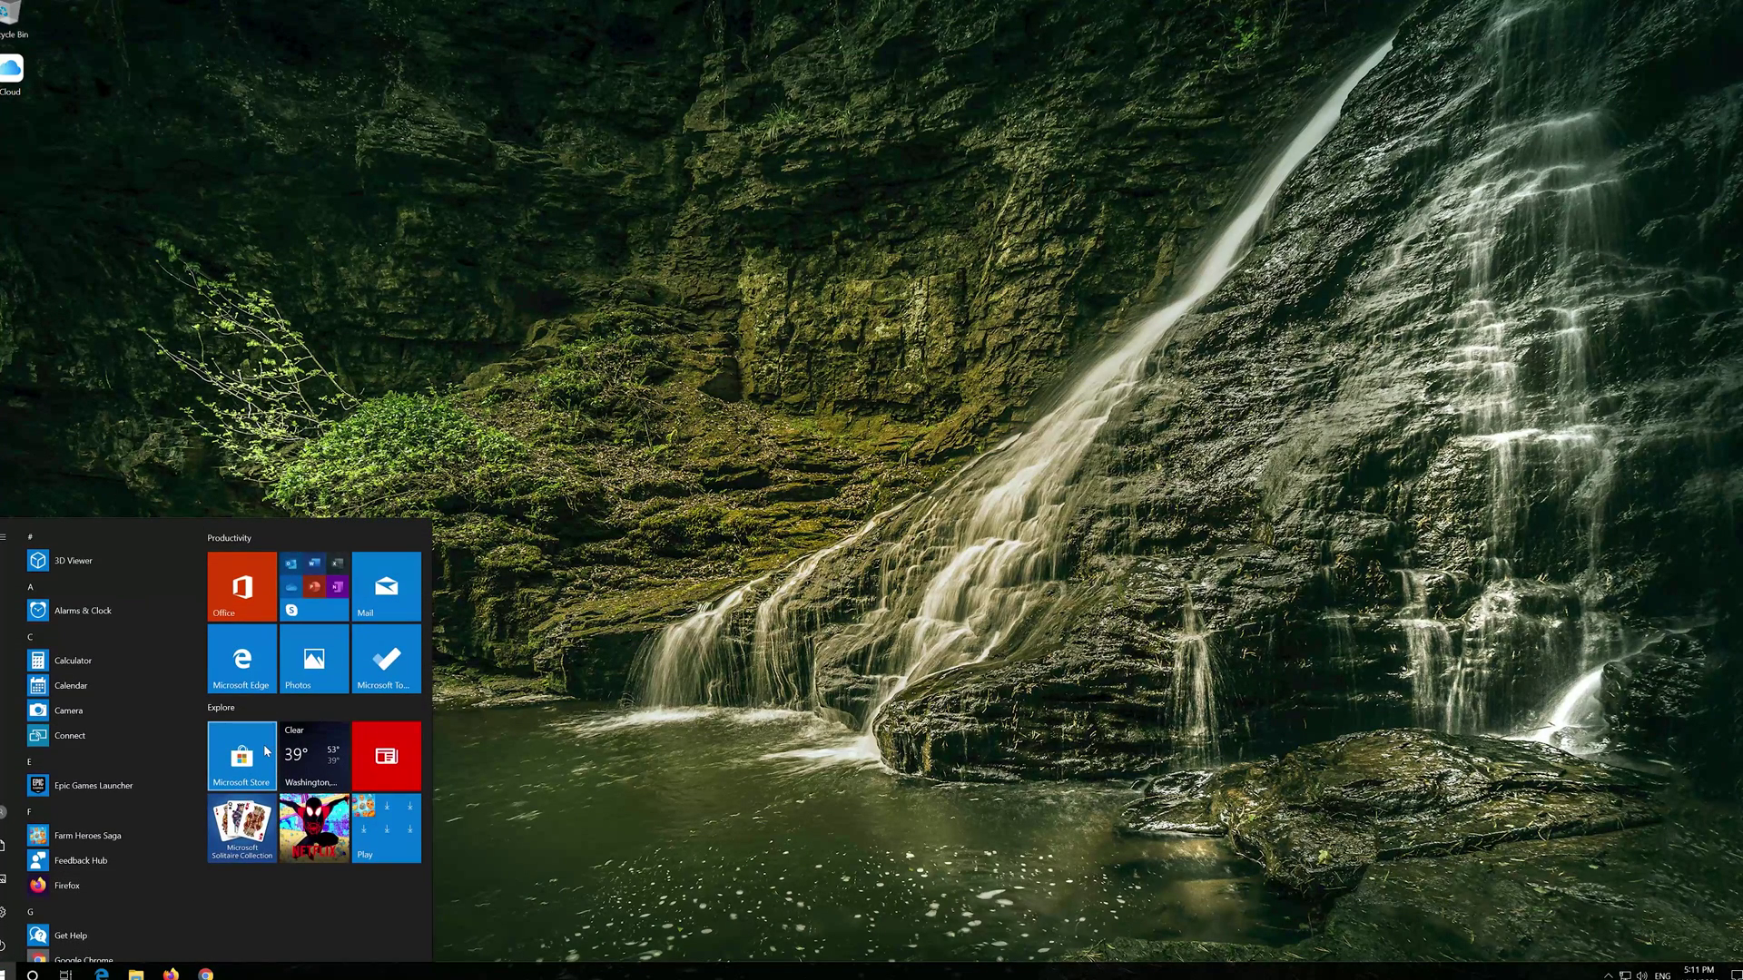
left_click(266, 751)
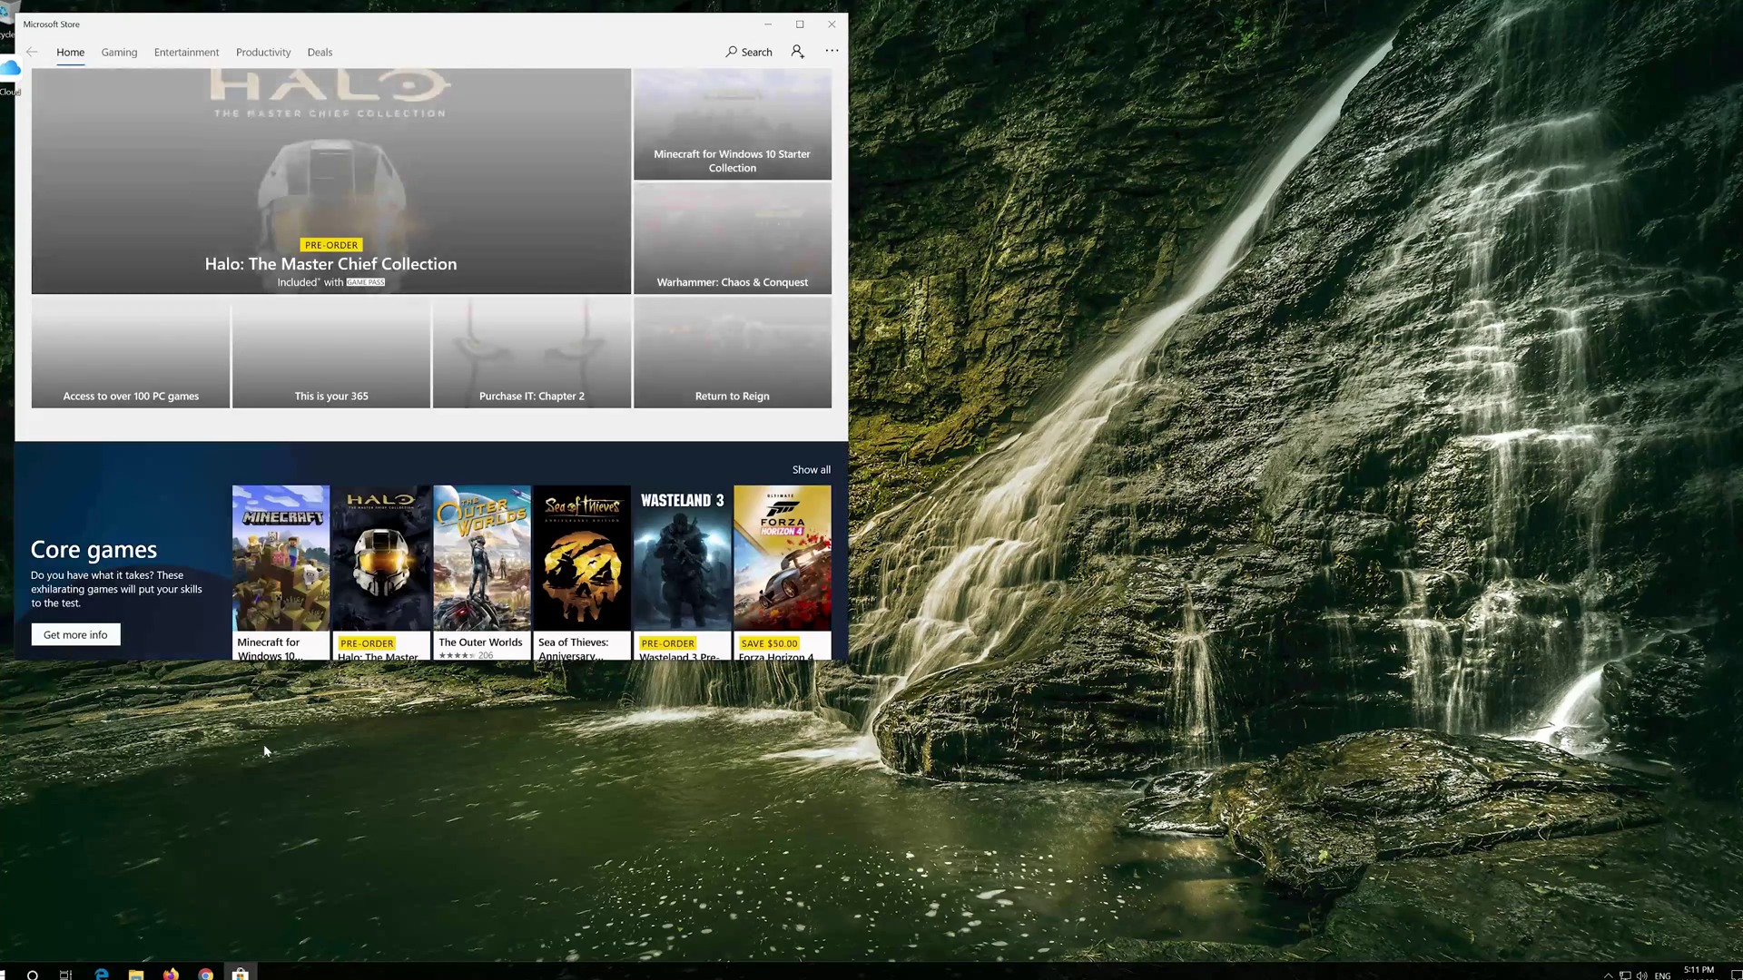
left_click_drag(558, 22, 1040, 83)
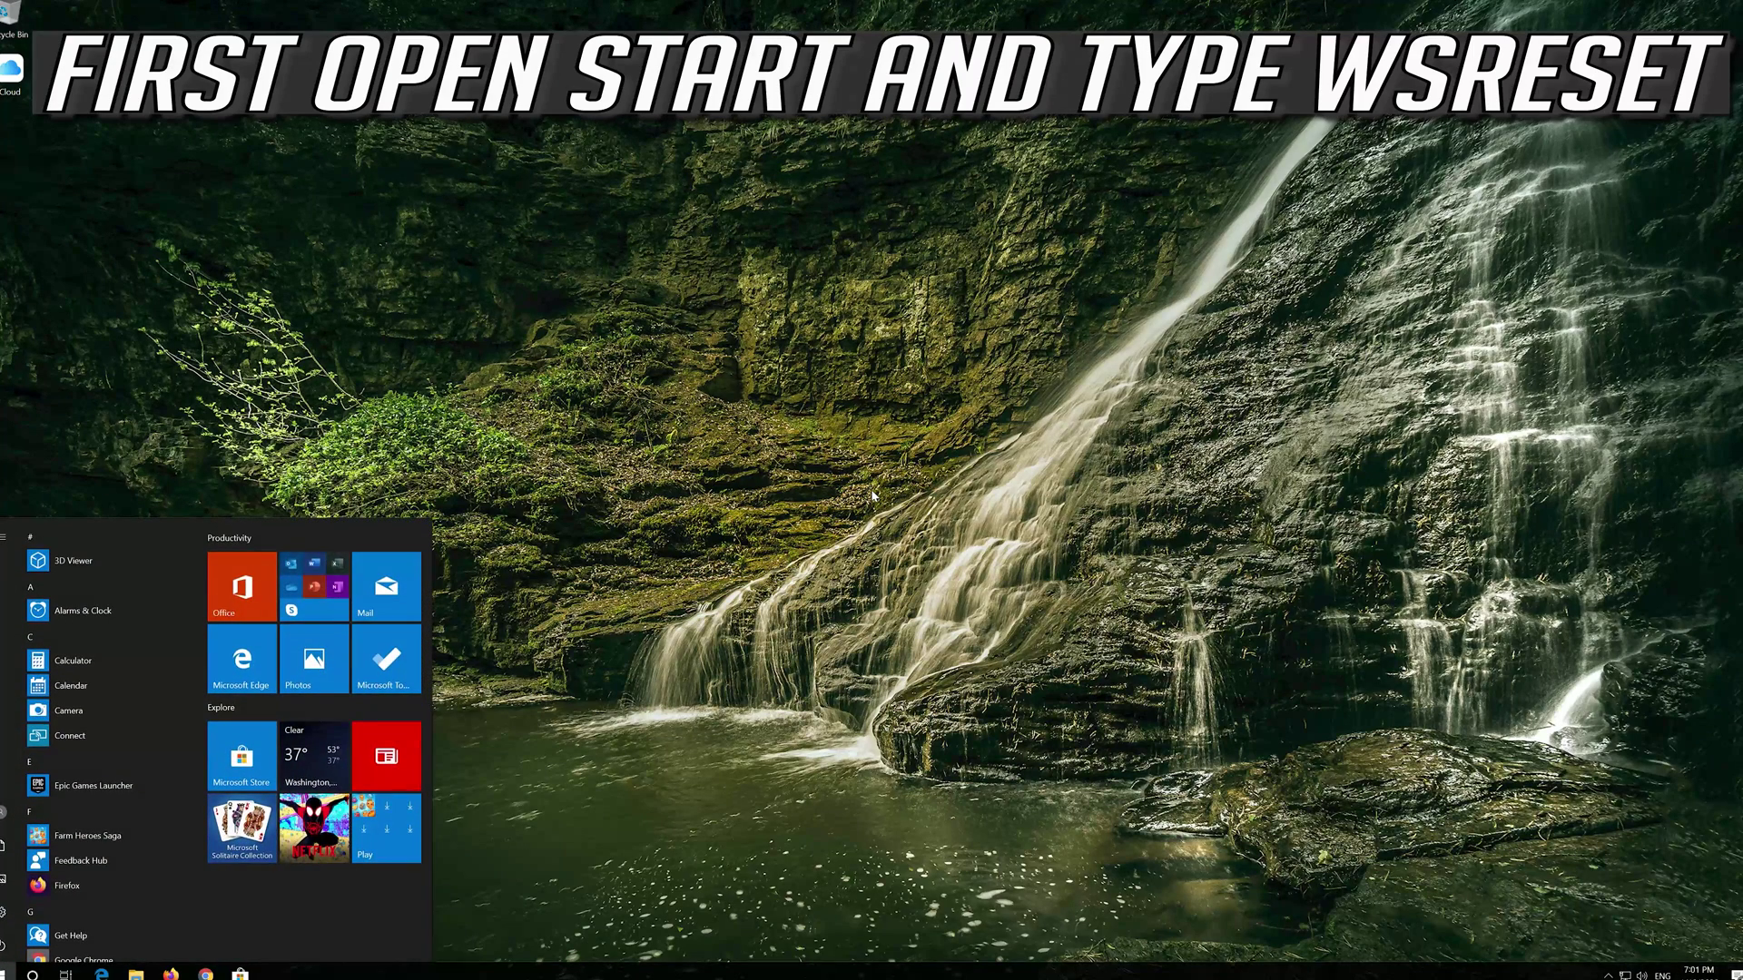
Run wsreset from Start search to clear the Store cache.
type("wsreset")
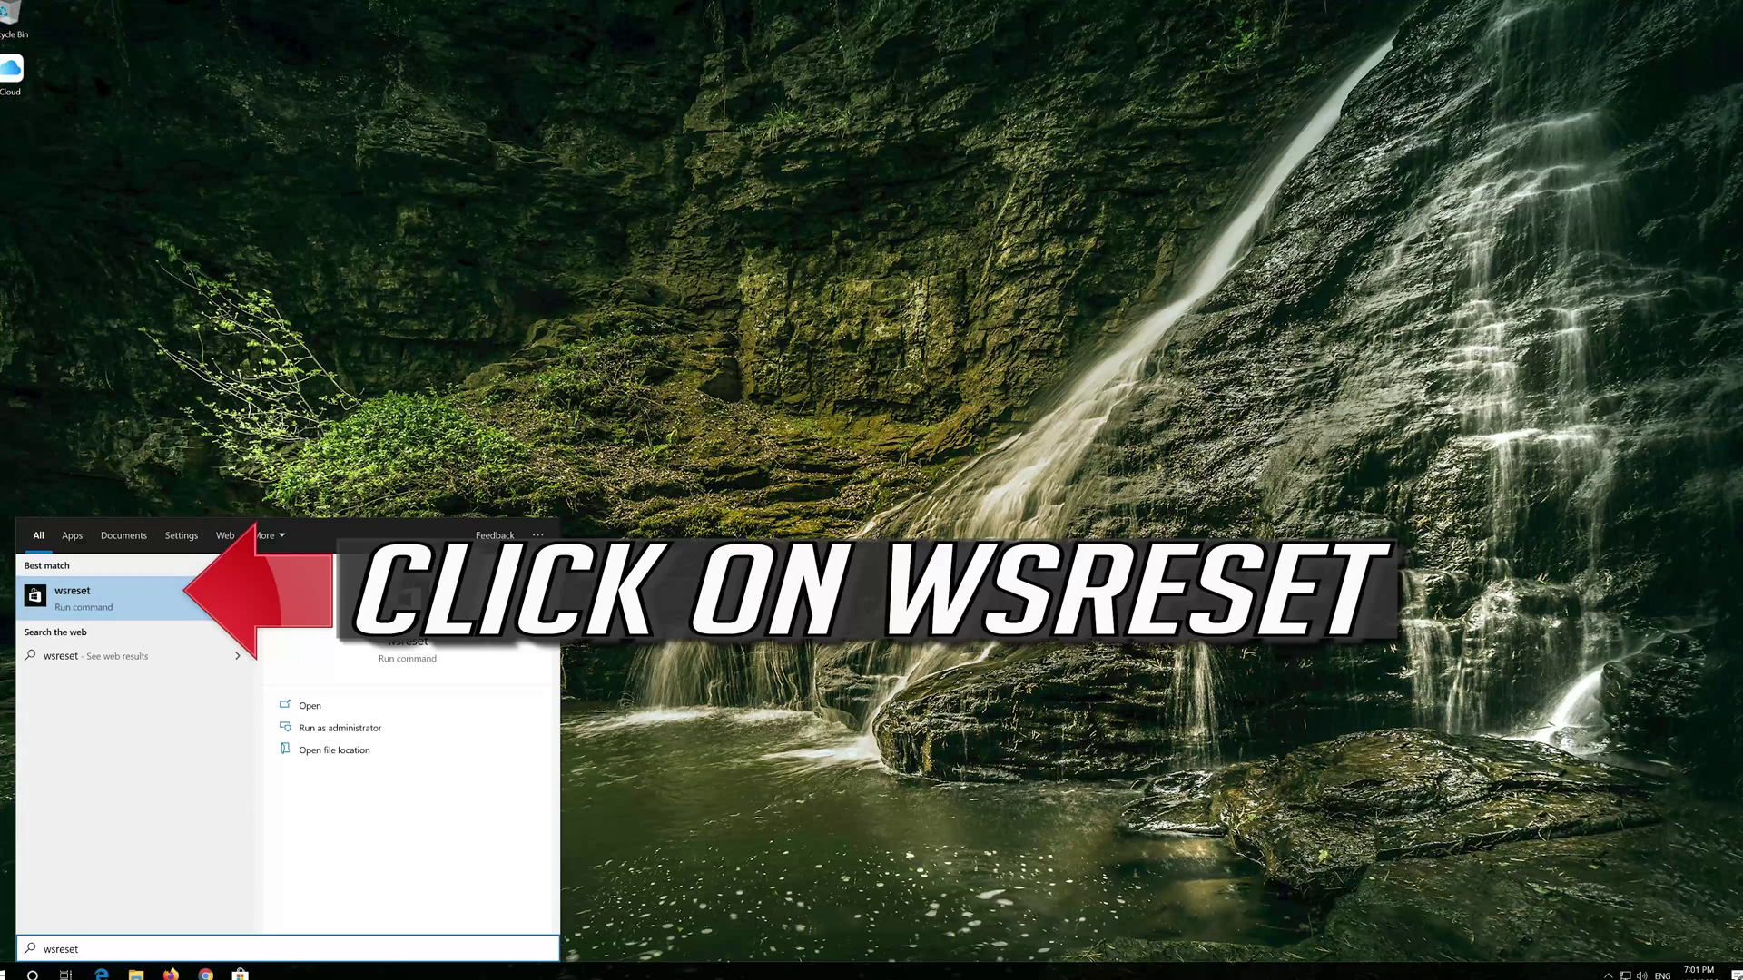
left_click(140, 616)
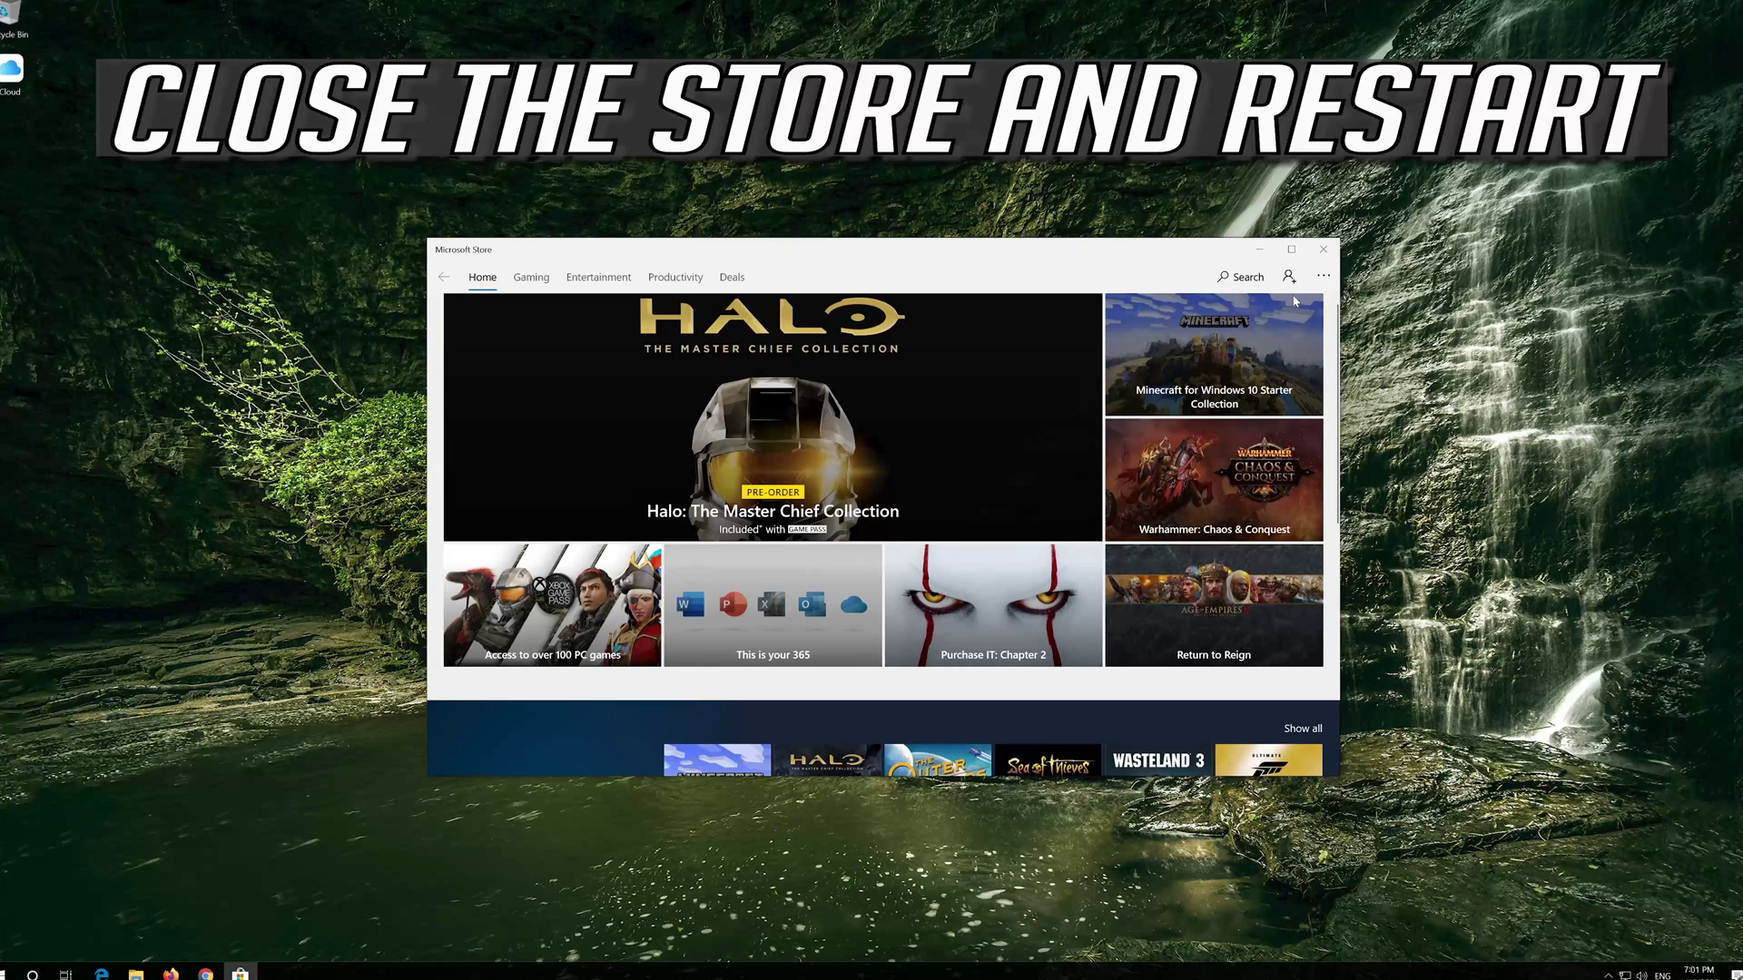
Close Microsoft Store and restart Windows from the Start menu's Power options.
left_click(1323, 251)
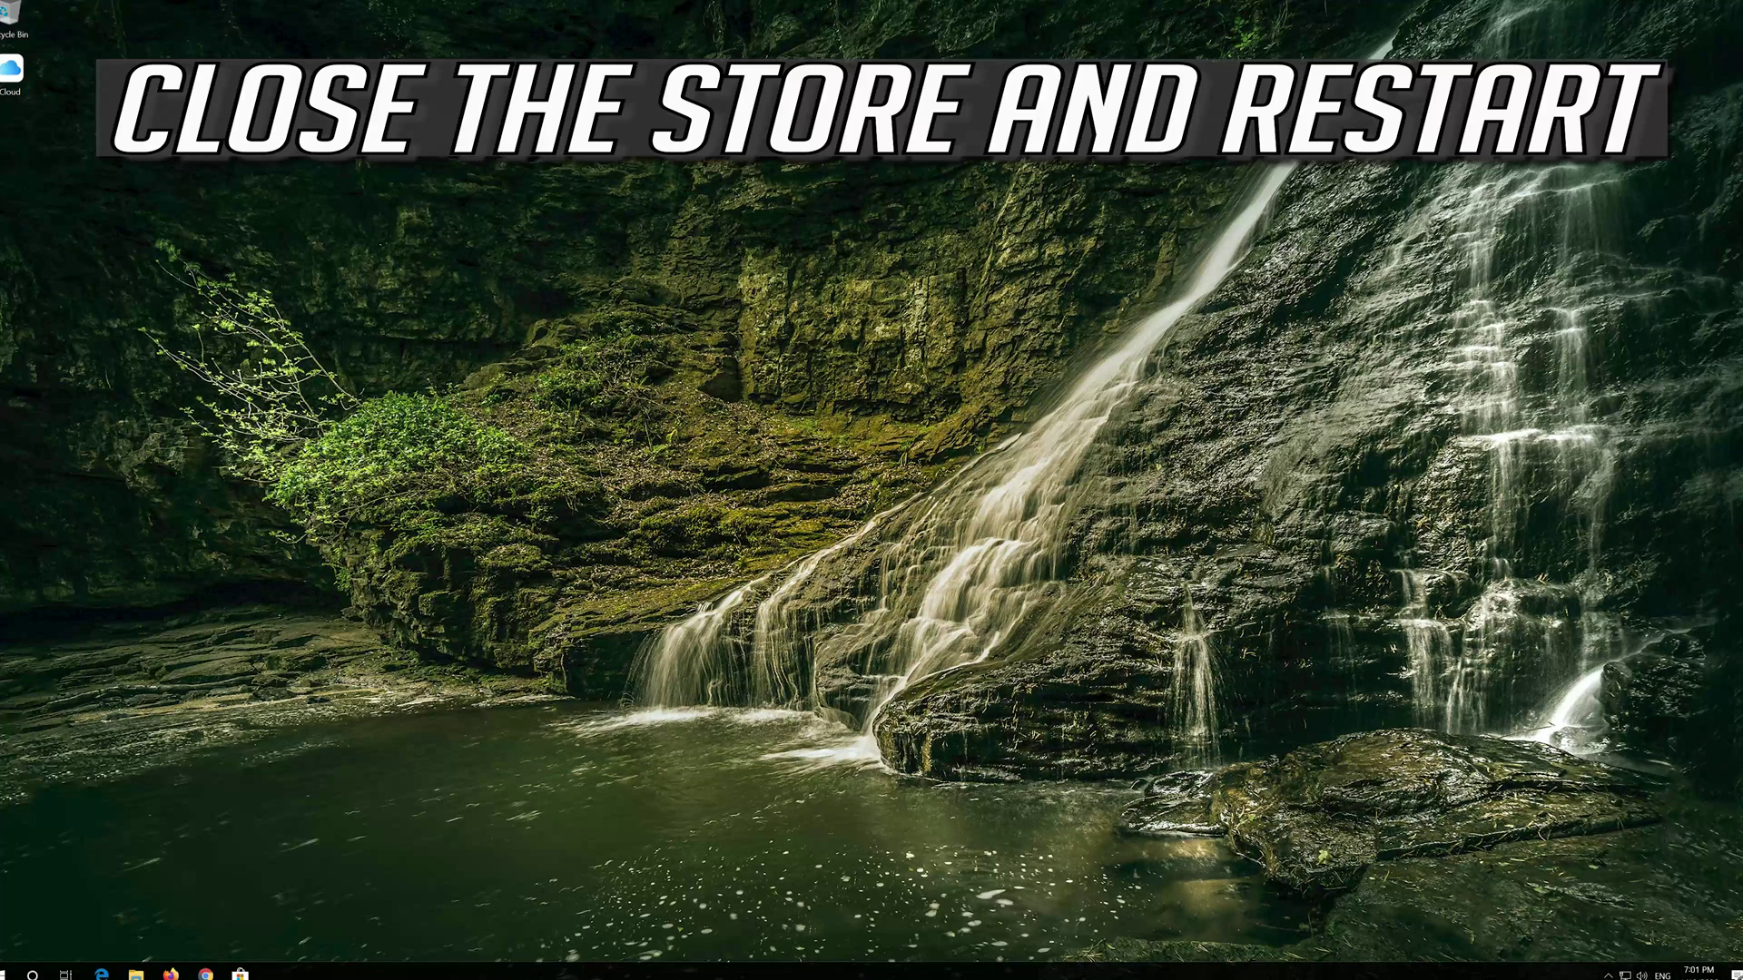
left_click(9, 973)
left_click(4, 944)
left_click(9, 912)
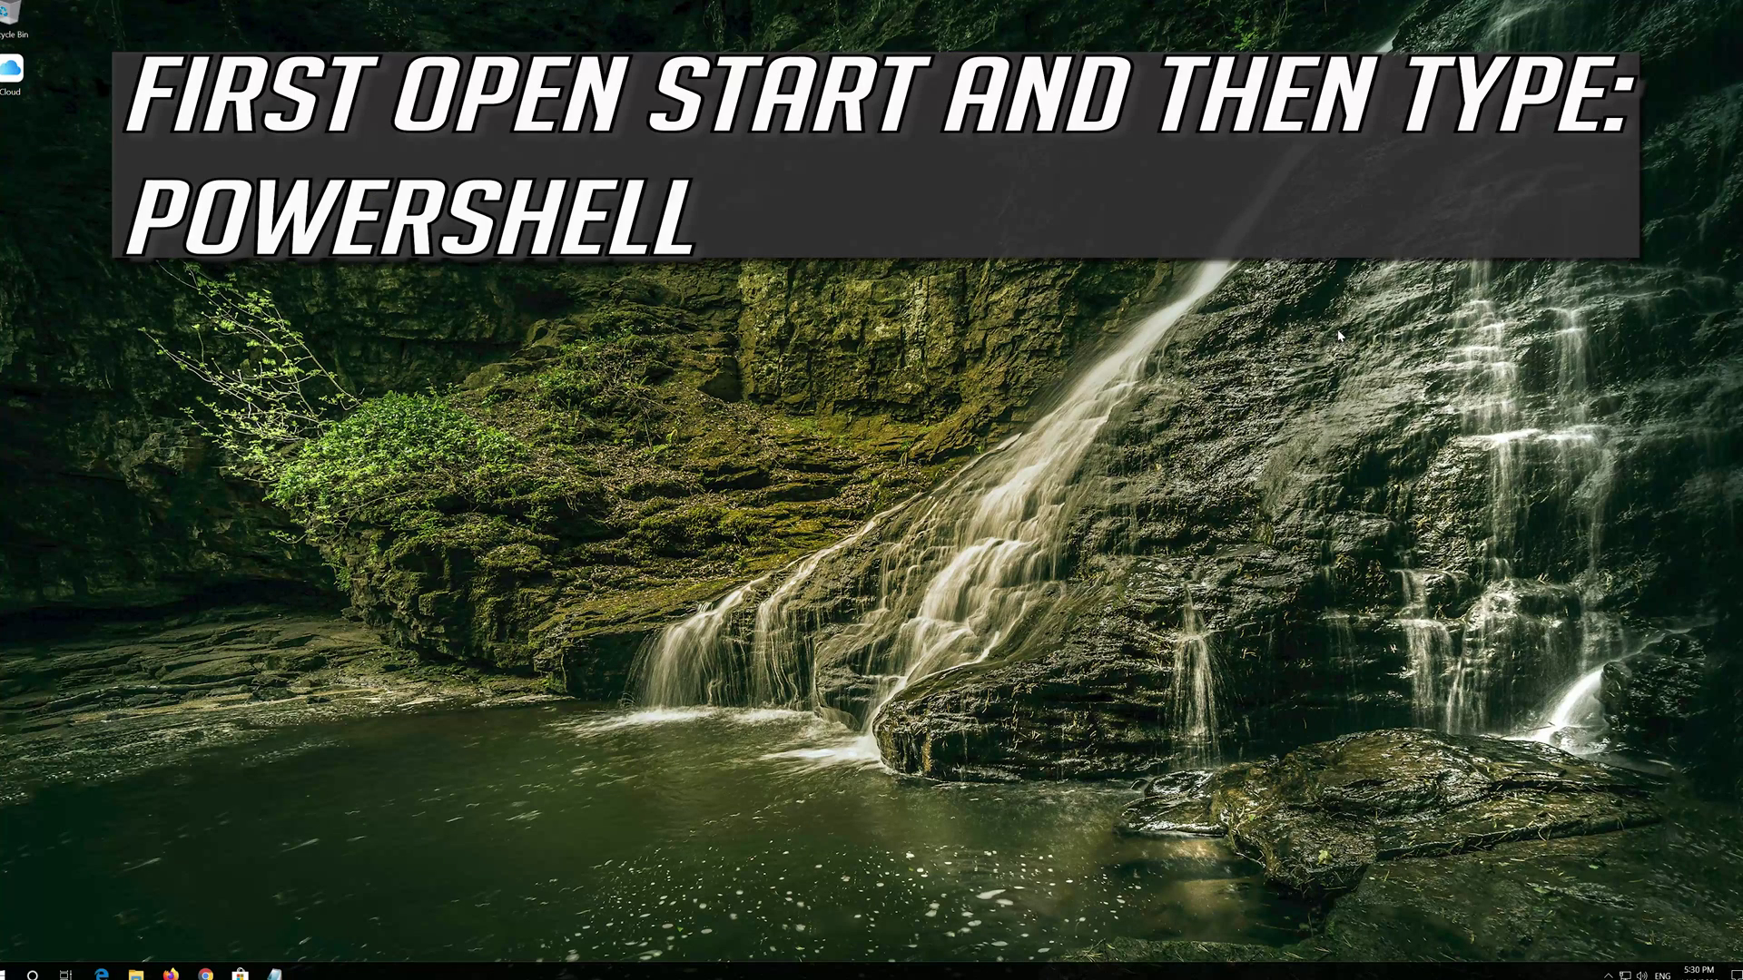
Start Windows PowerShell as administrator, approving the UAC prompt, with the Notepad script alongside.
key("super")
type("powershell")
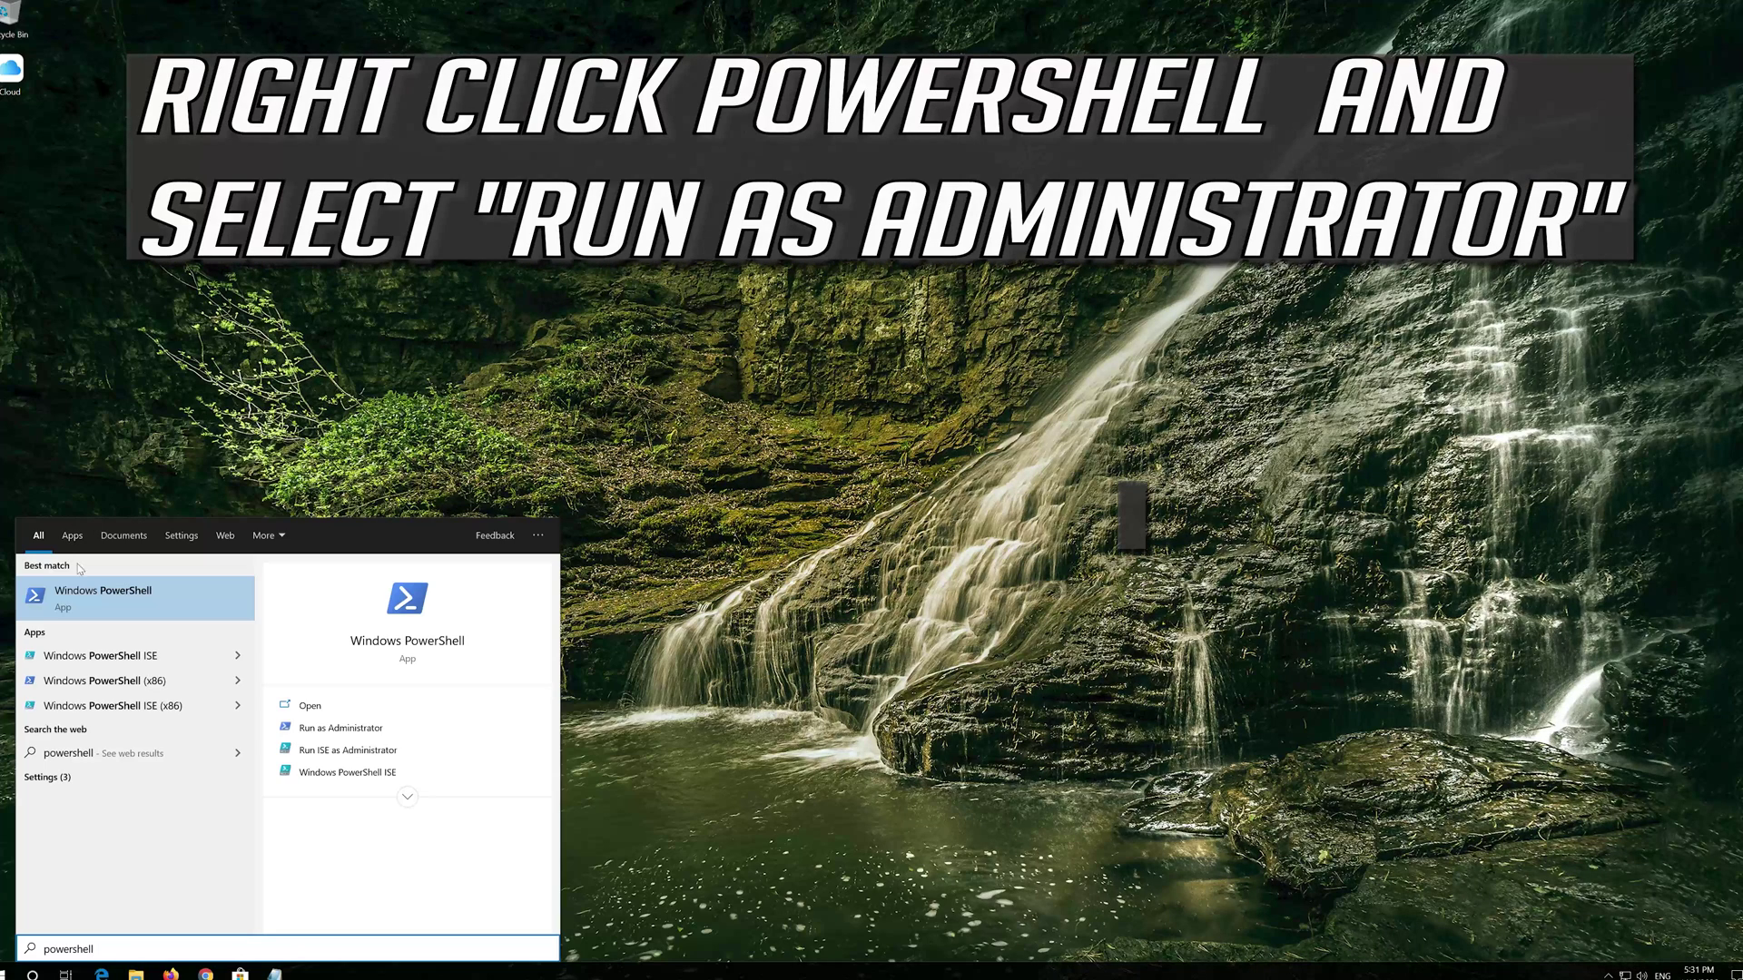
right_click(123, 610)
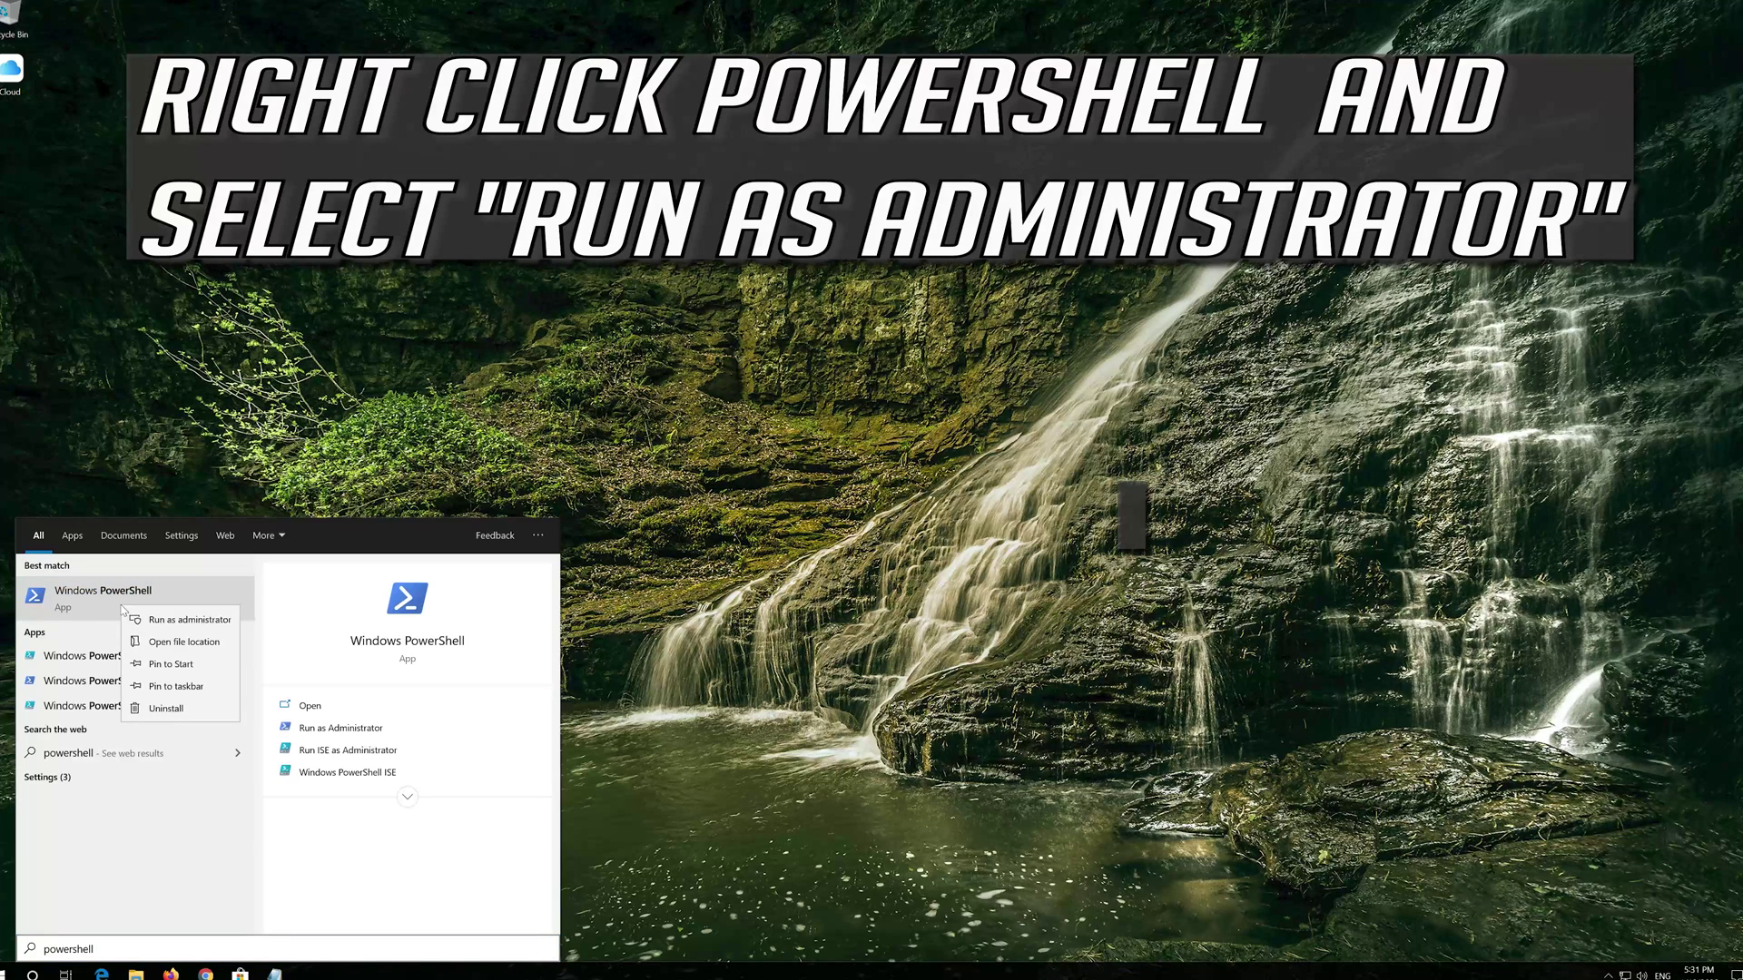
left_click(193, 621)
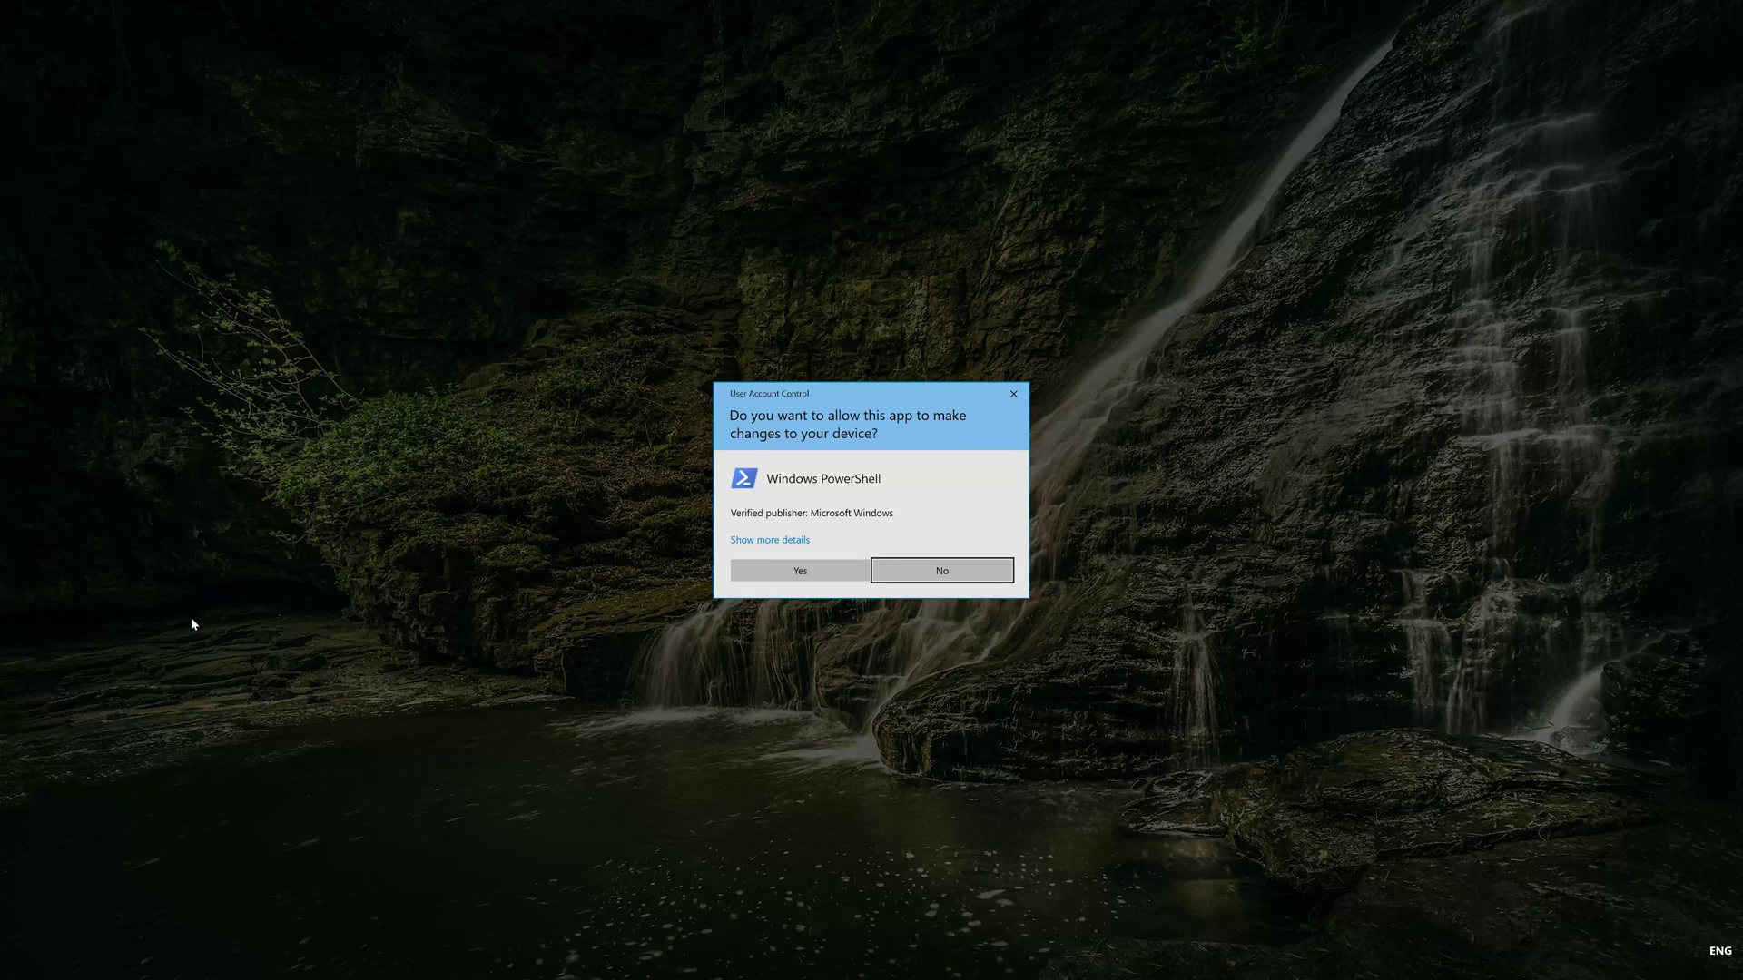
left_click(801, 581)
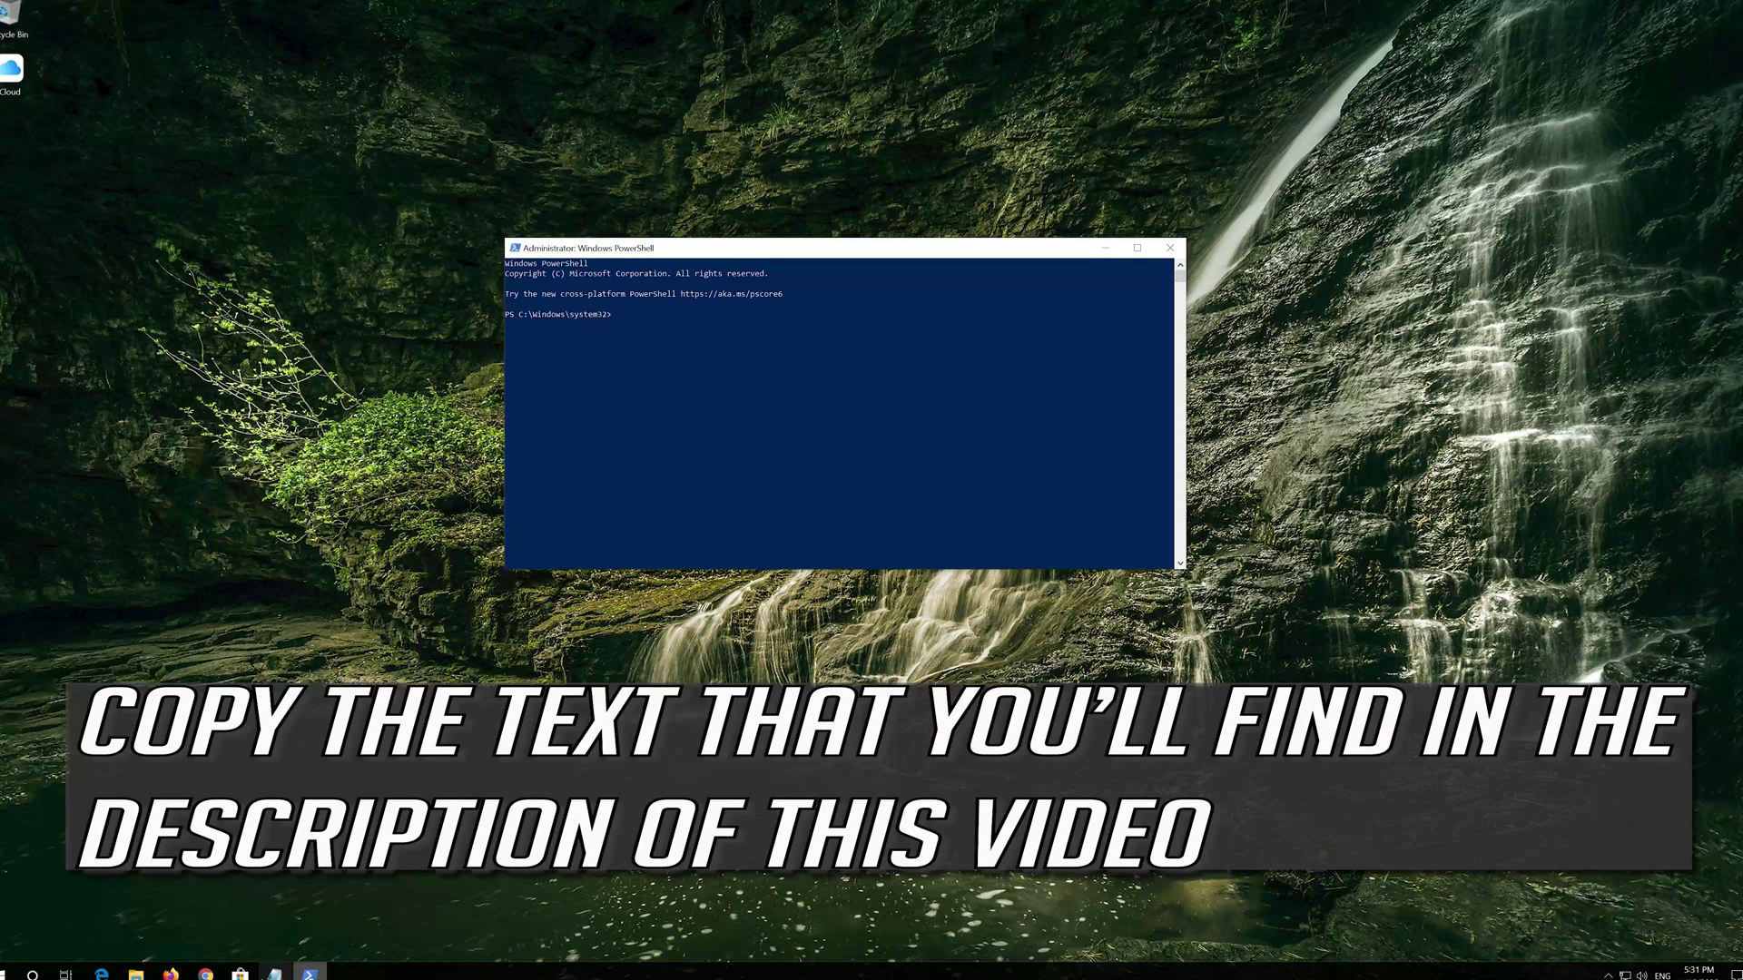
left_click(287, 971)
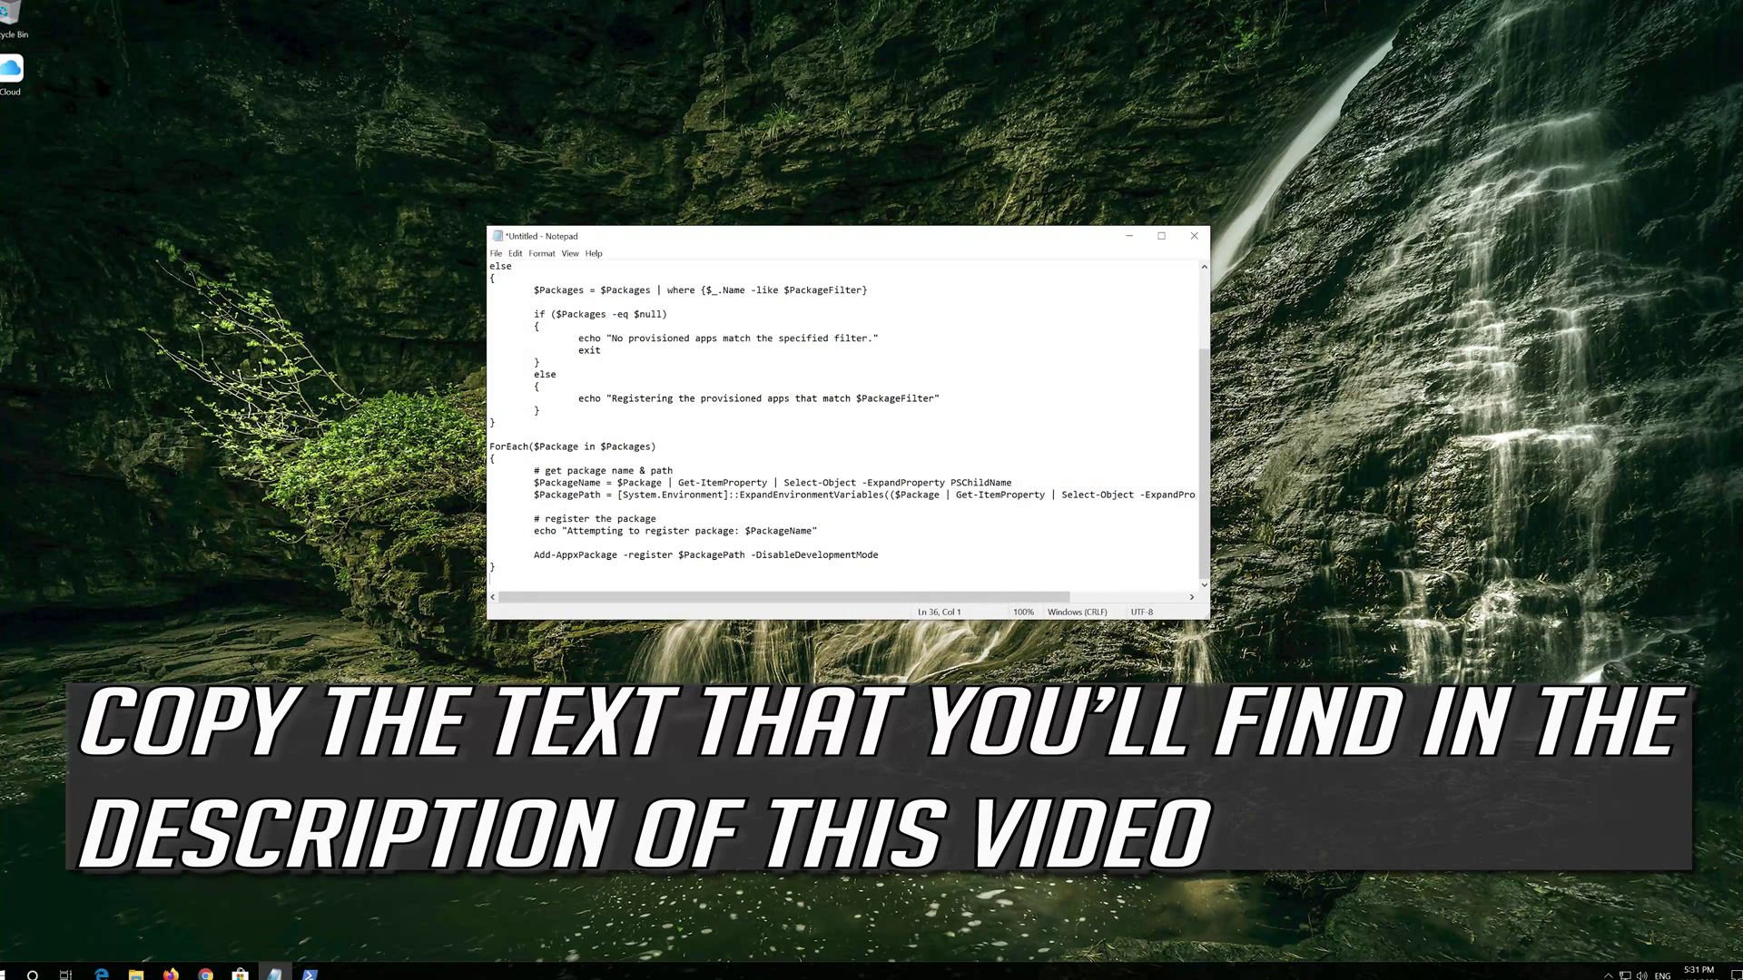
Copy the entire re-registration script from Notepad, then minimize Notepad.
left_click_drag(497, 567, 432, 260)
right_click(660, 288)
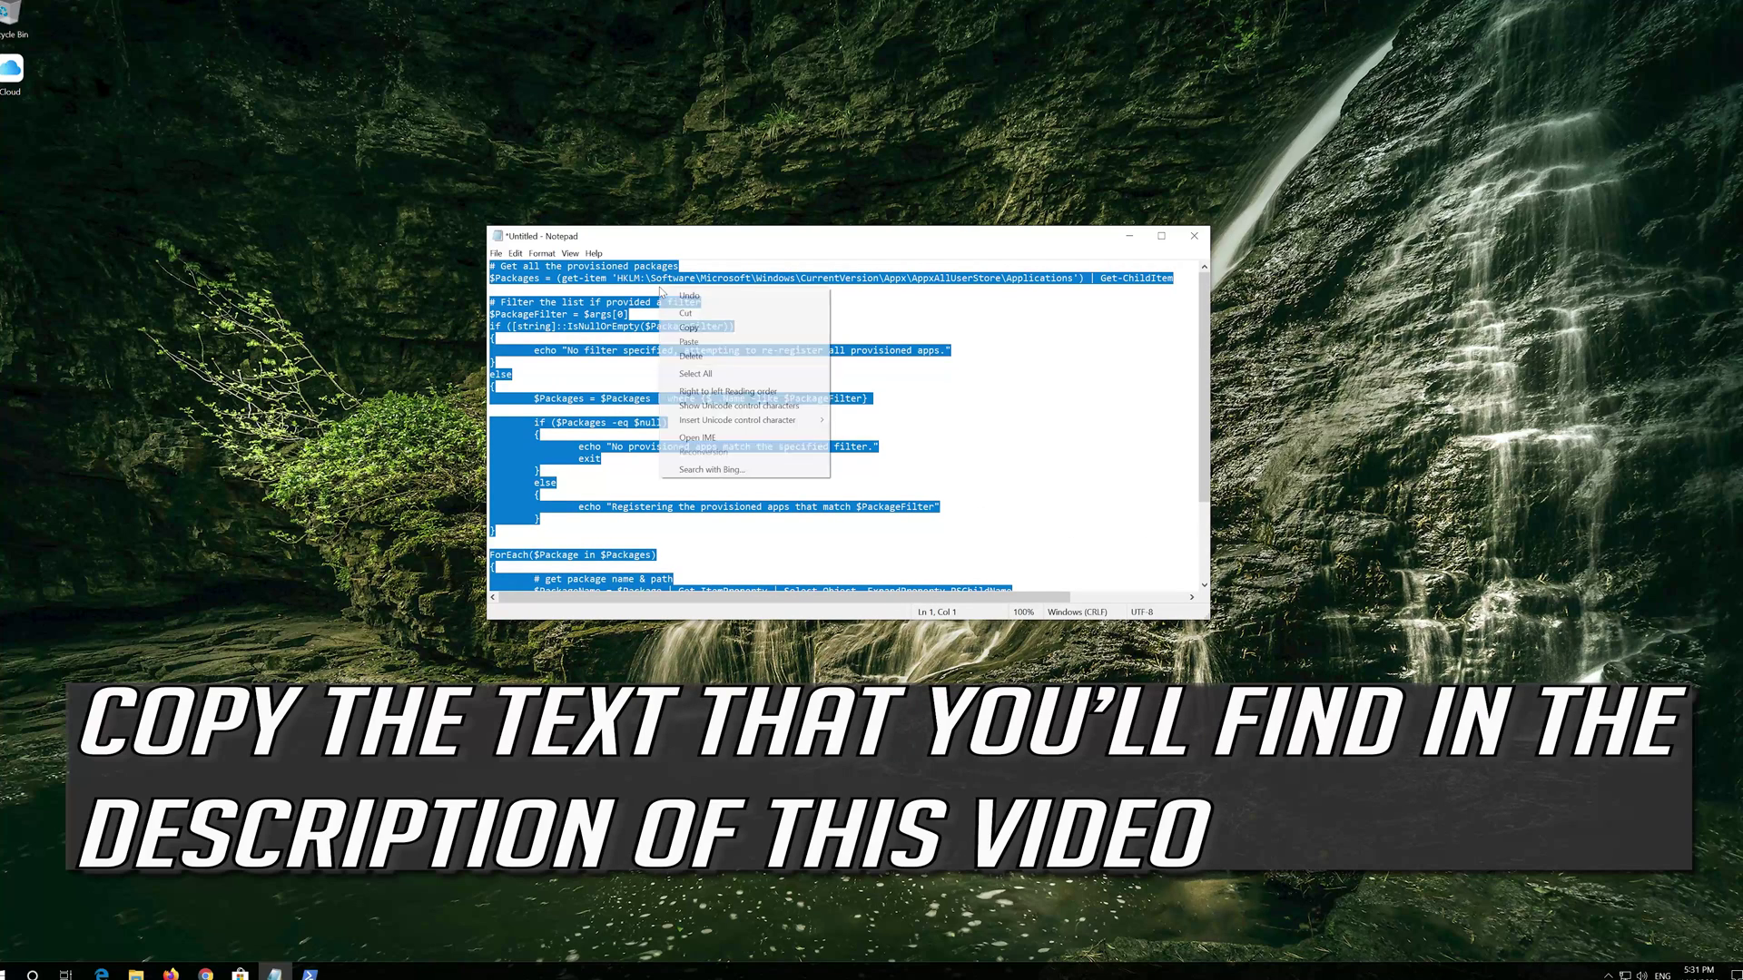
left_click(687, 328)
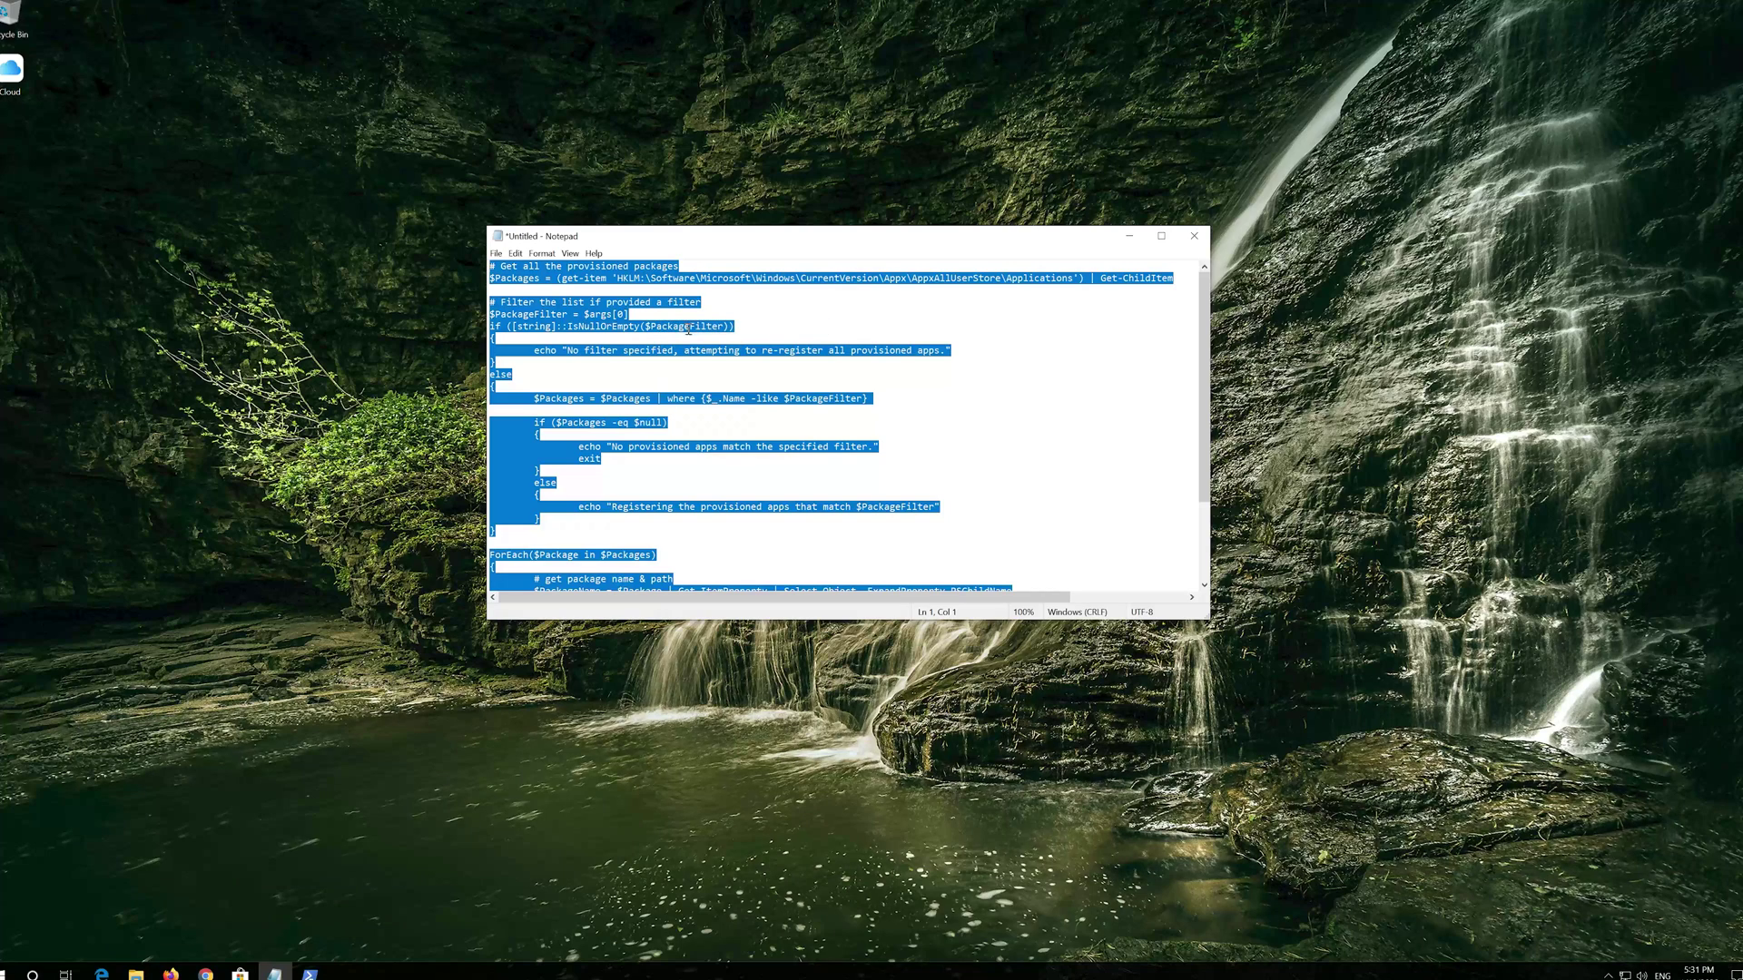
left_click(1141, 243)
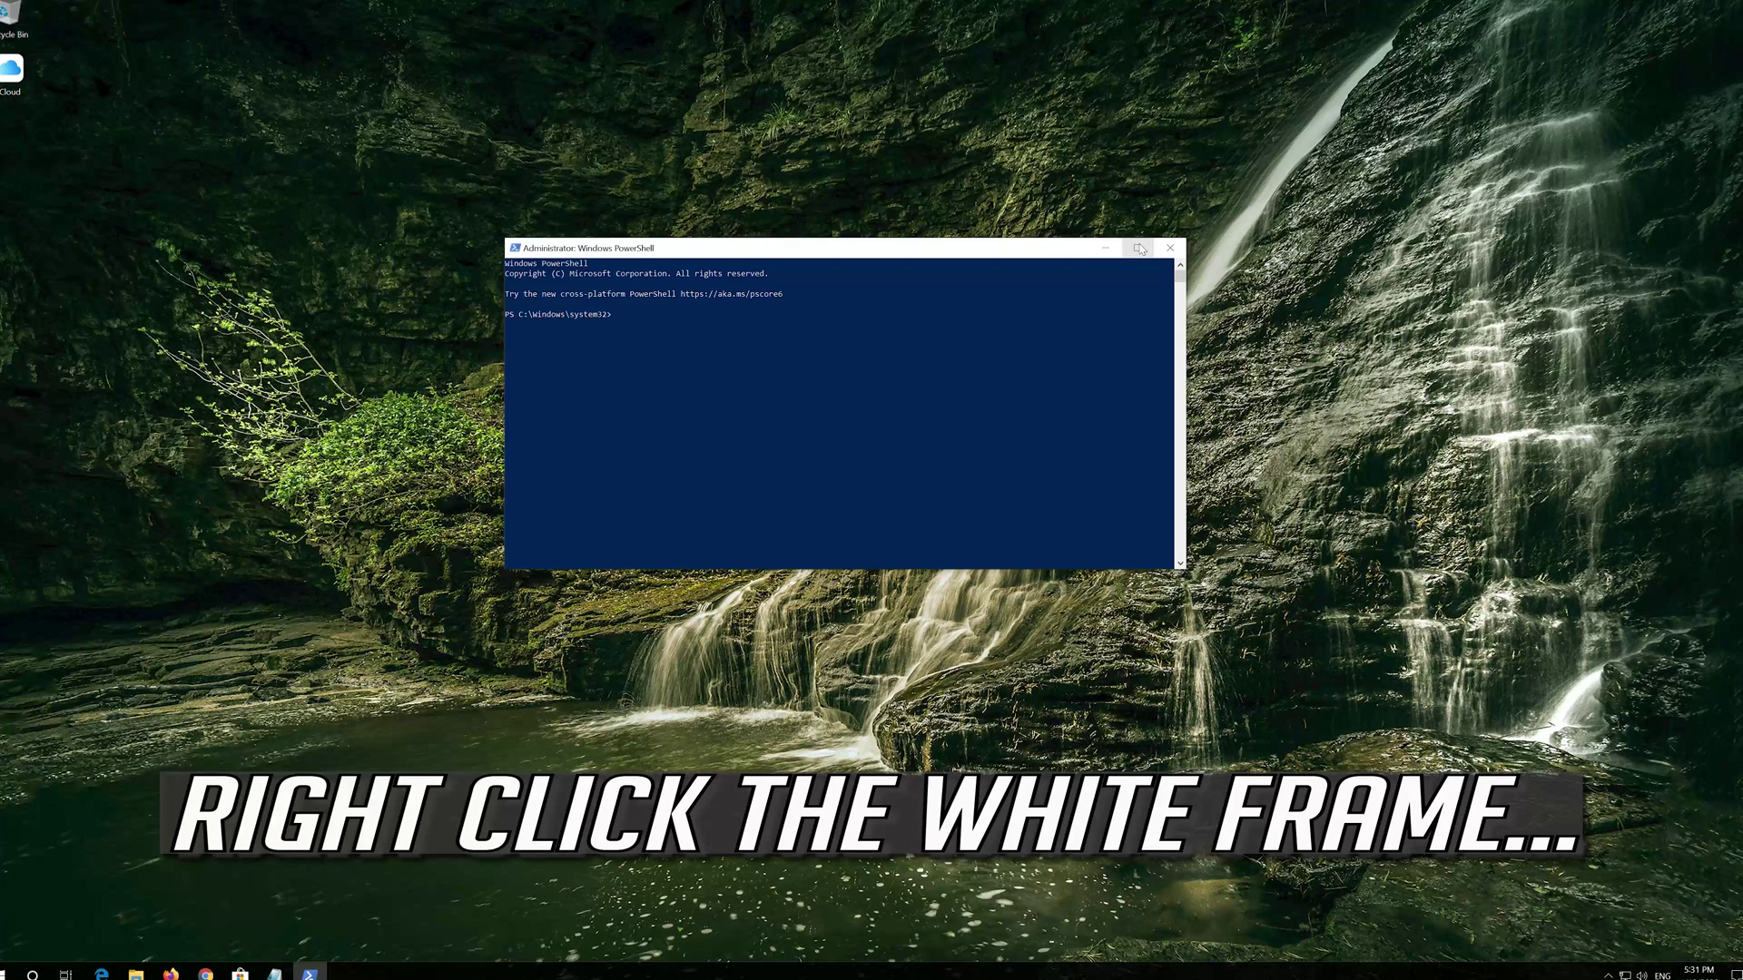
Paste and run the Add-AppxPackage re-registration script, then exit PowerShell.
right_click(812, 246)
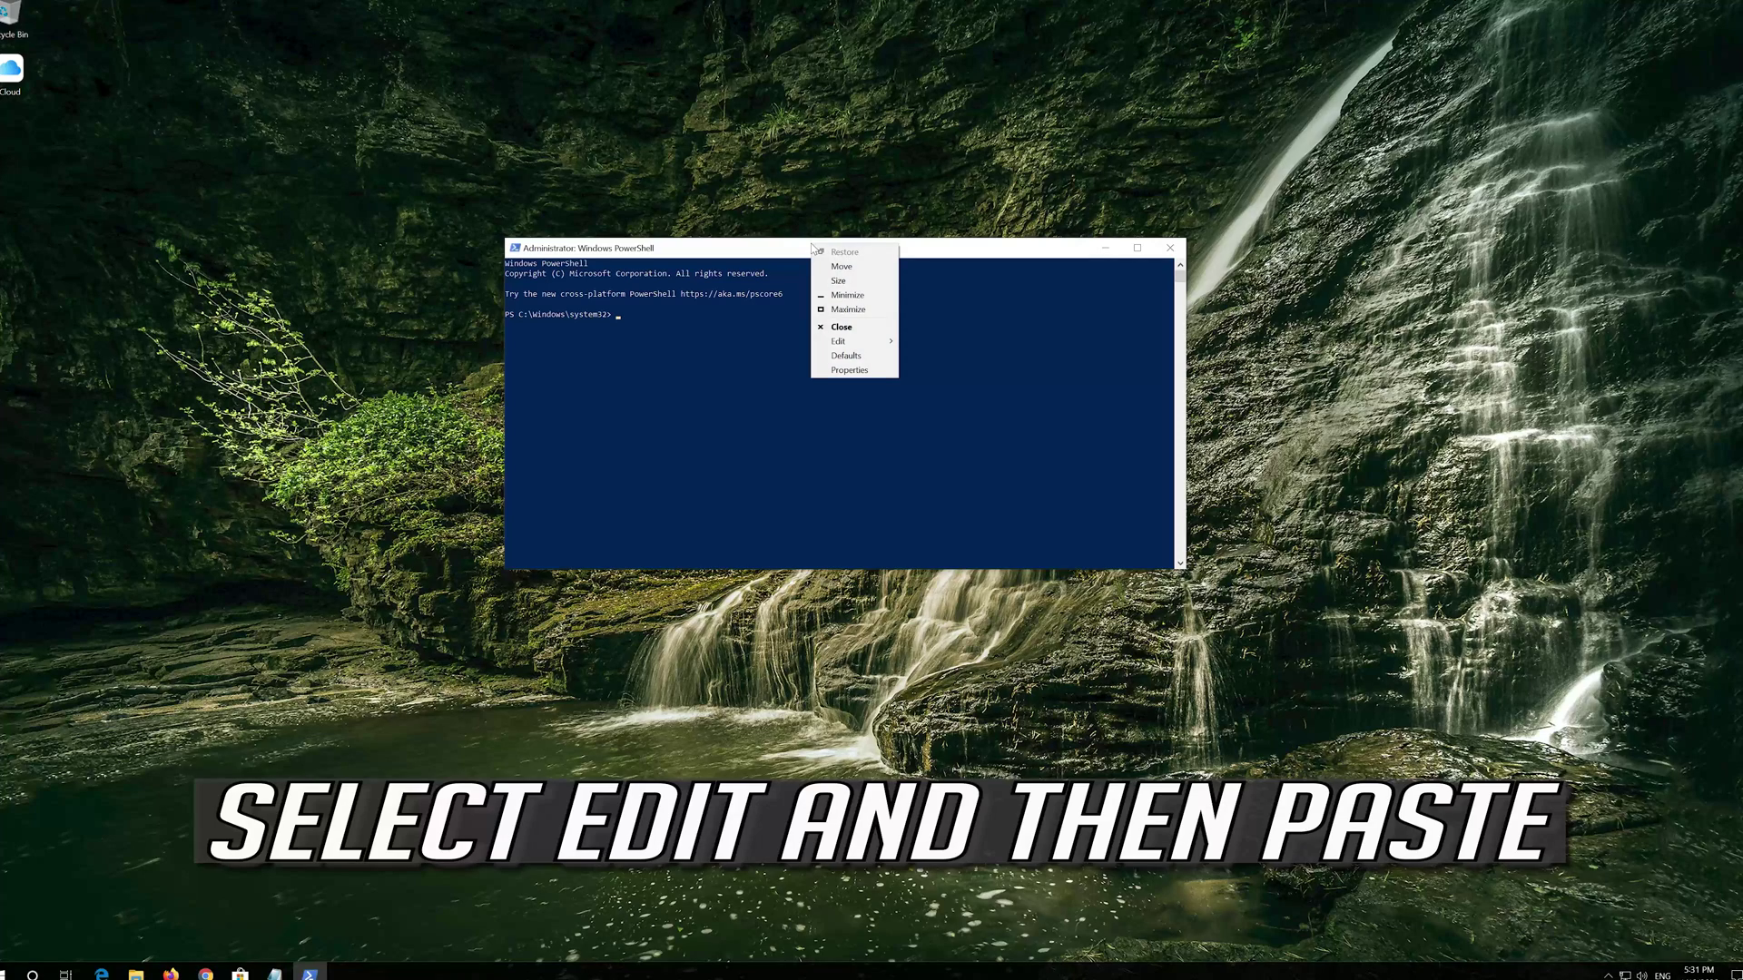
left_click(839, 343)
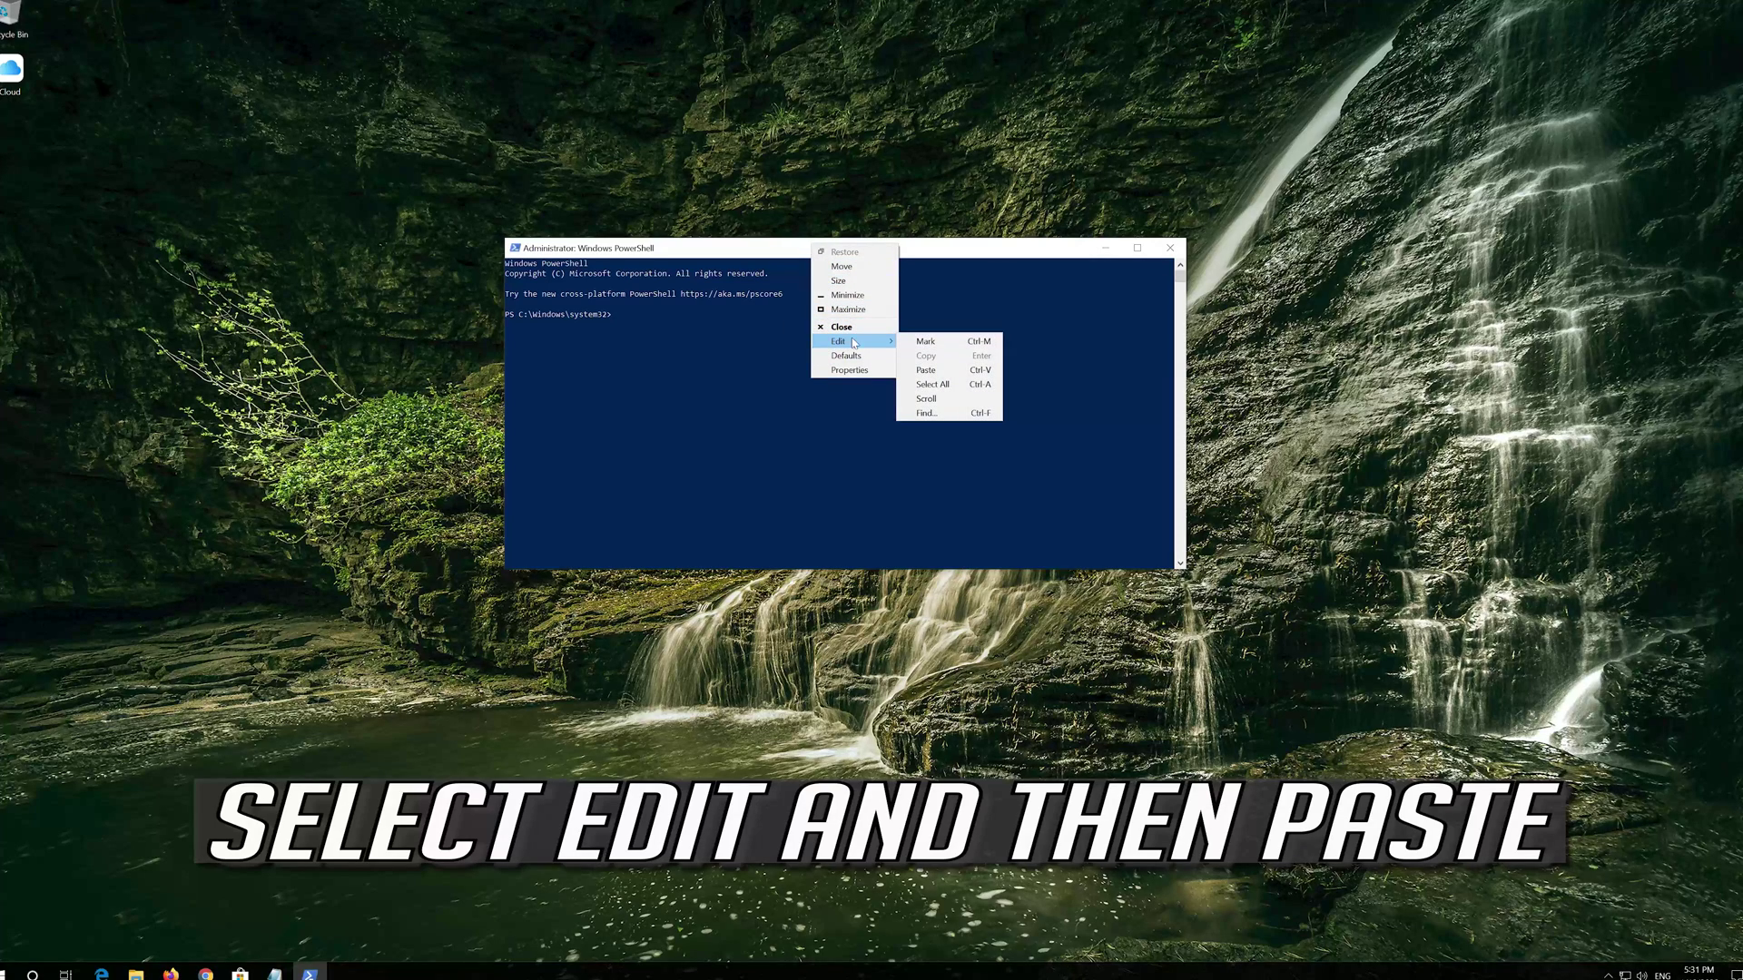
left_click(961, 371)
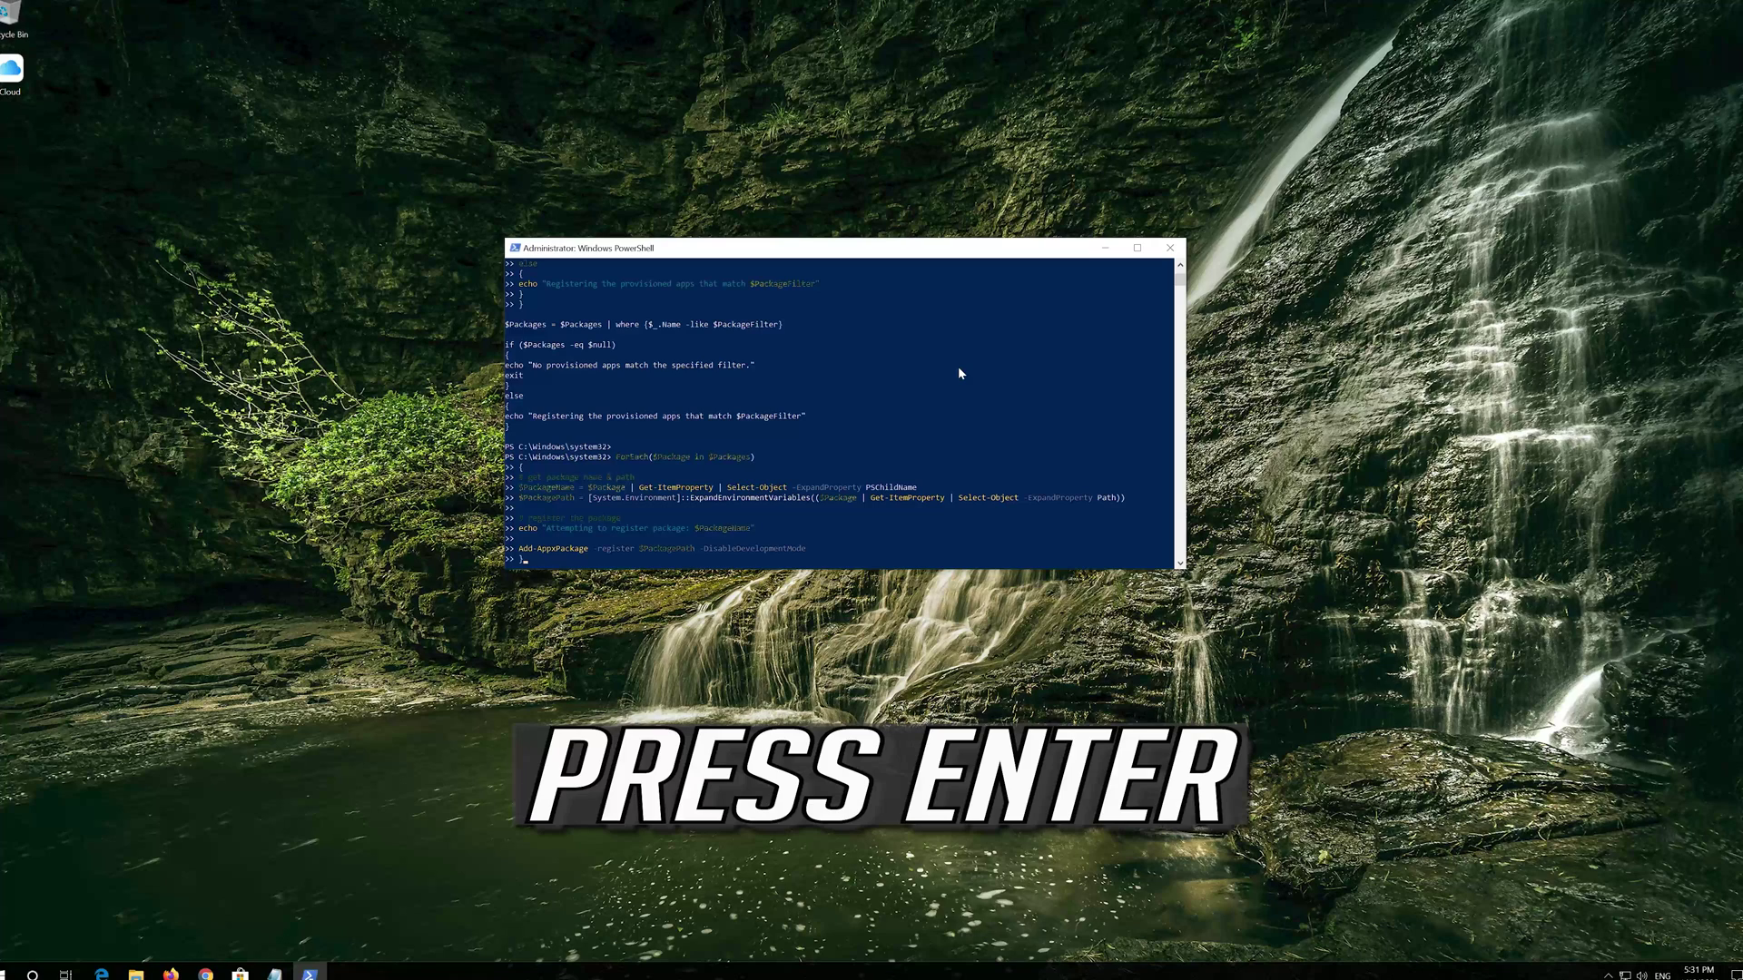
key("Return")
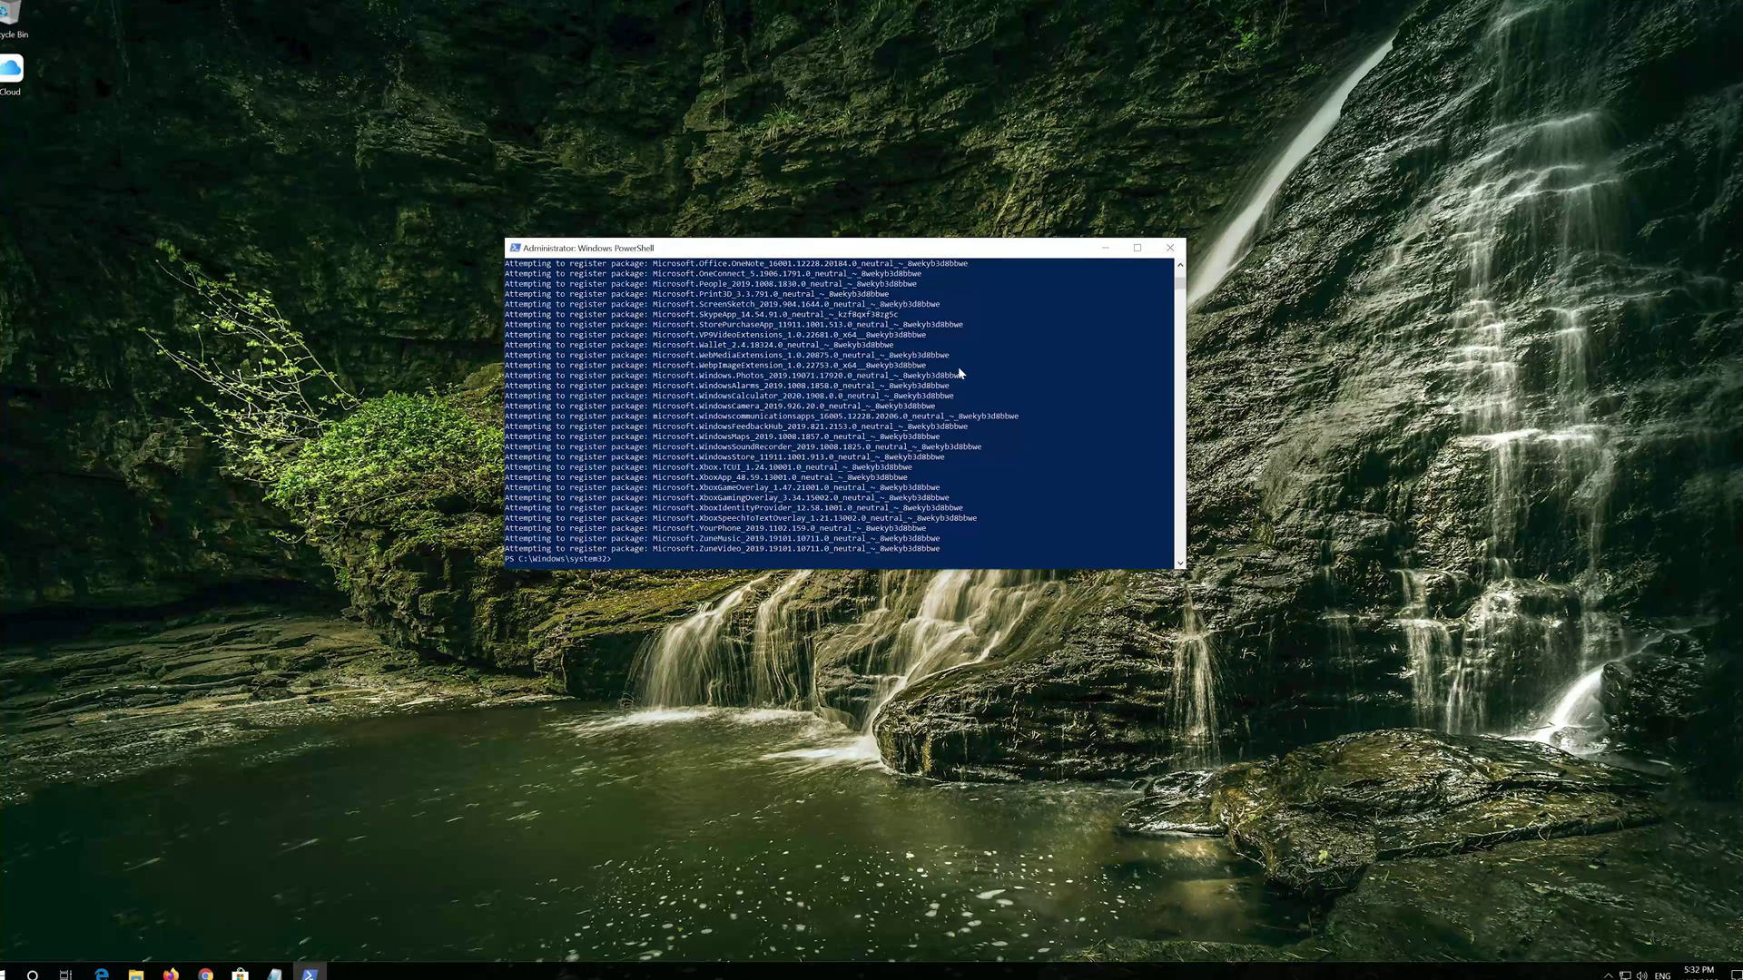
type("exit")
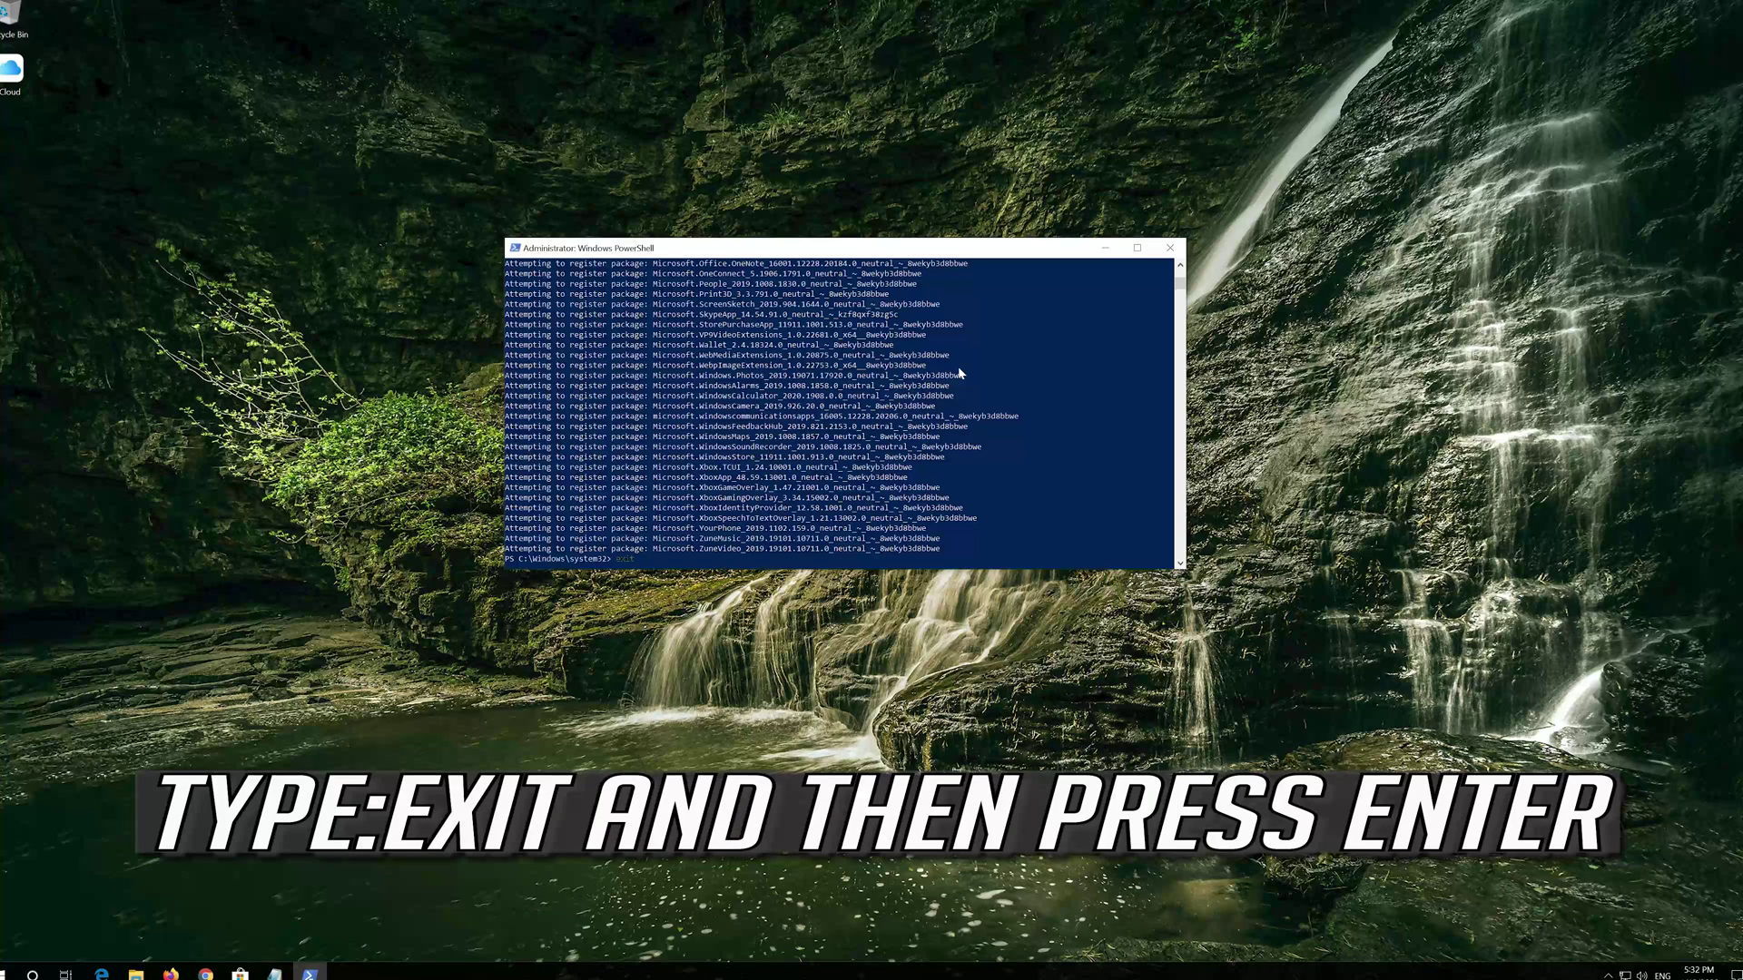
key("Return")
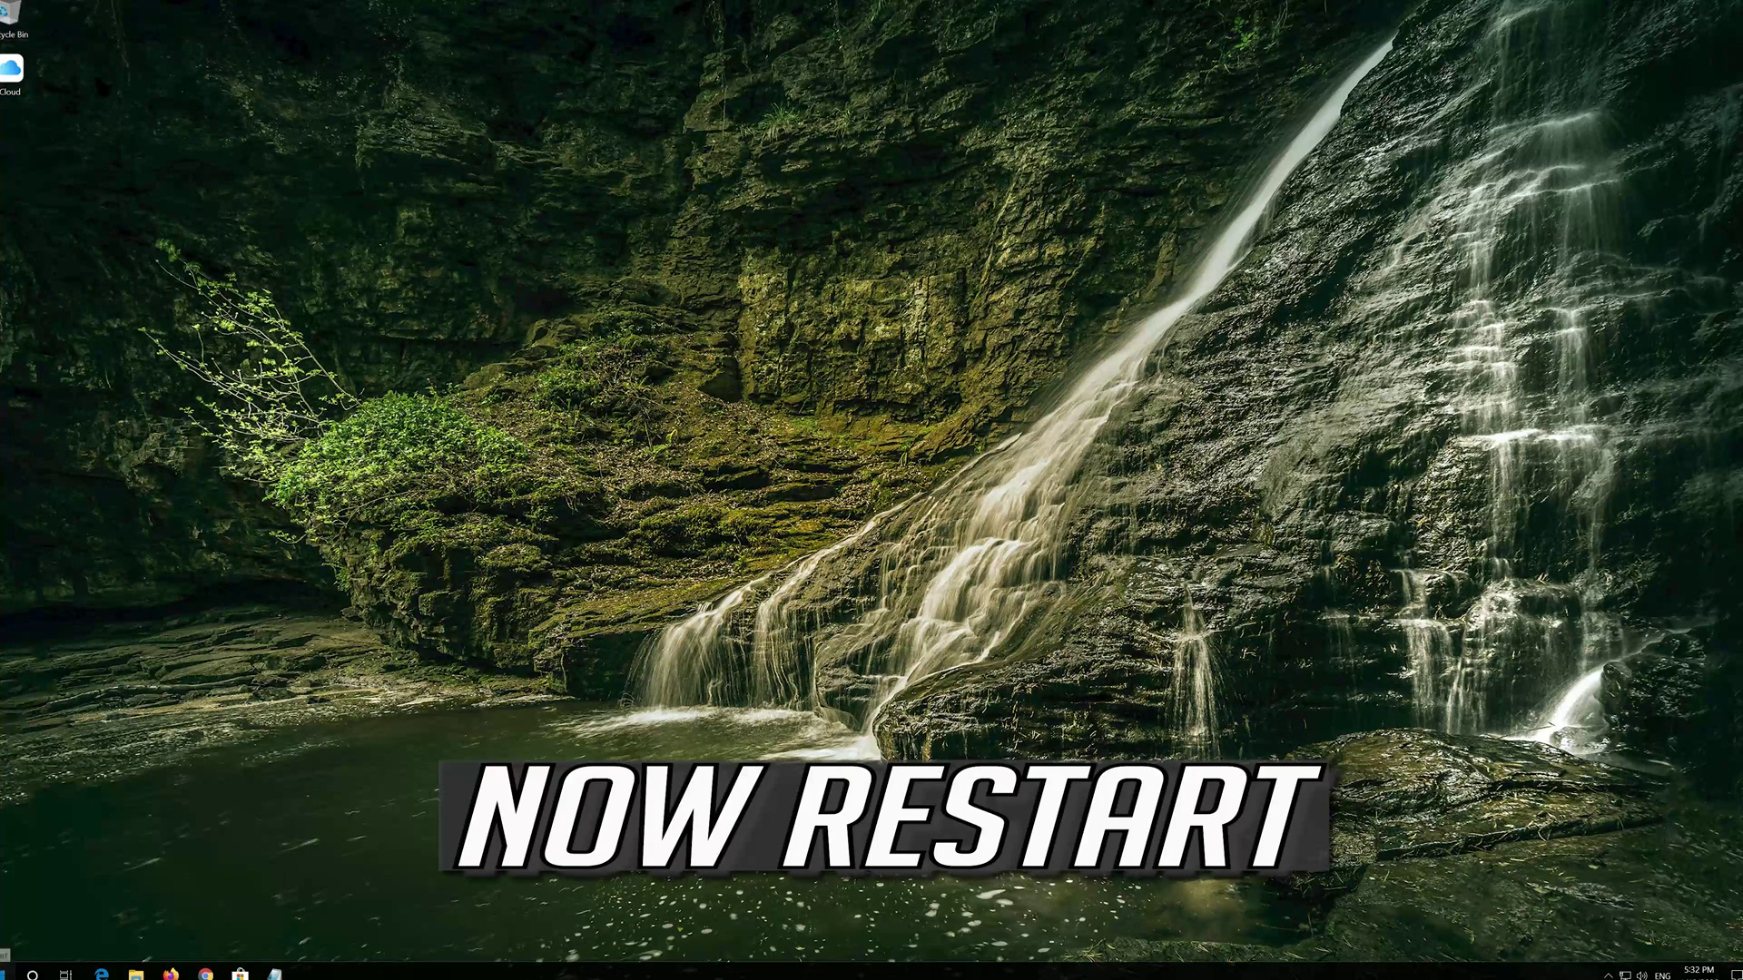
Restart the PC, then reopen Microsoft Store from the taskbar to check it works.
left_click(9, 972)
mouse_move(5, 946)
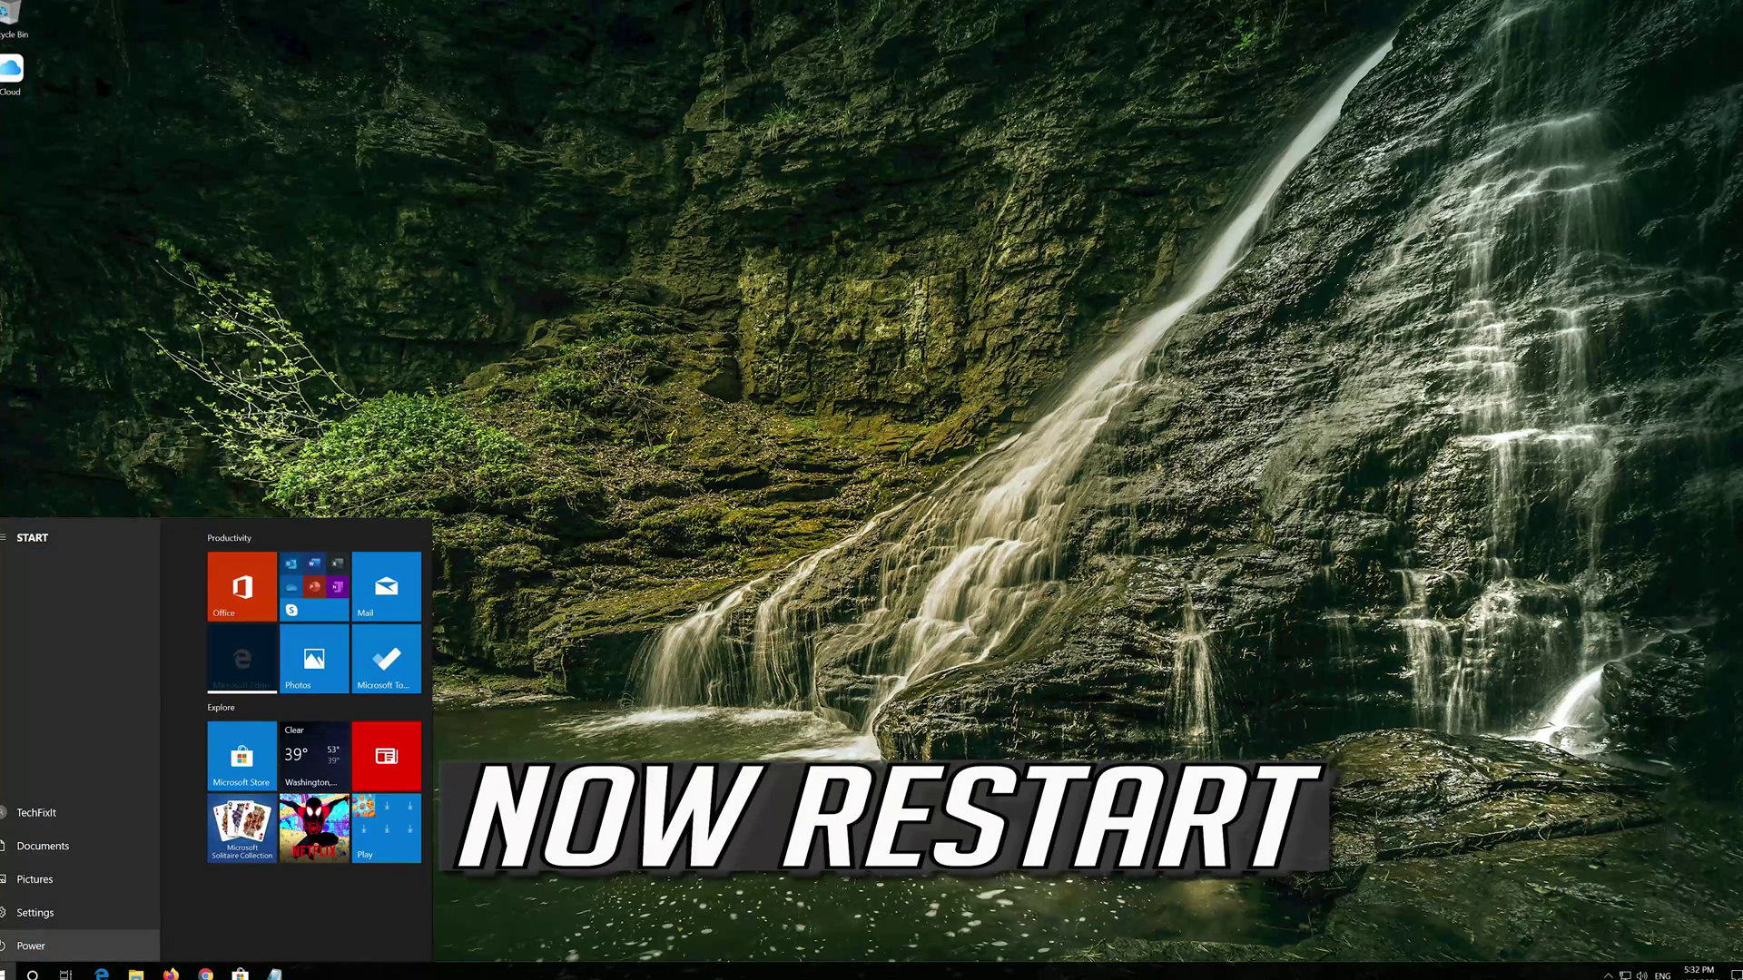
left_click(27, 946)
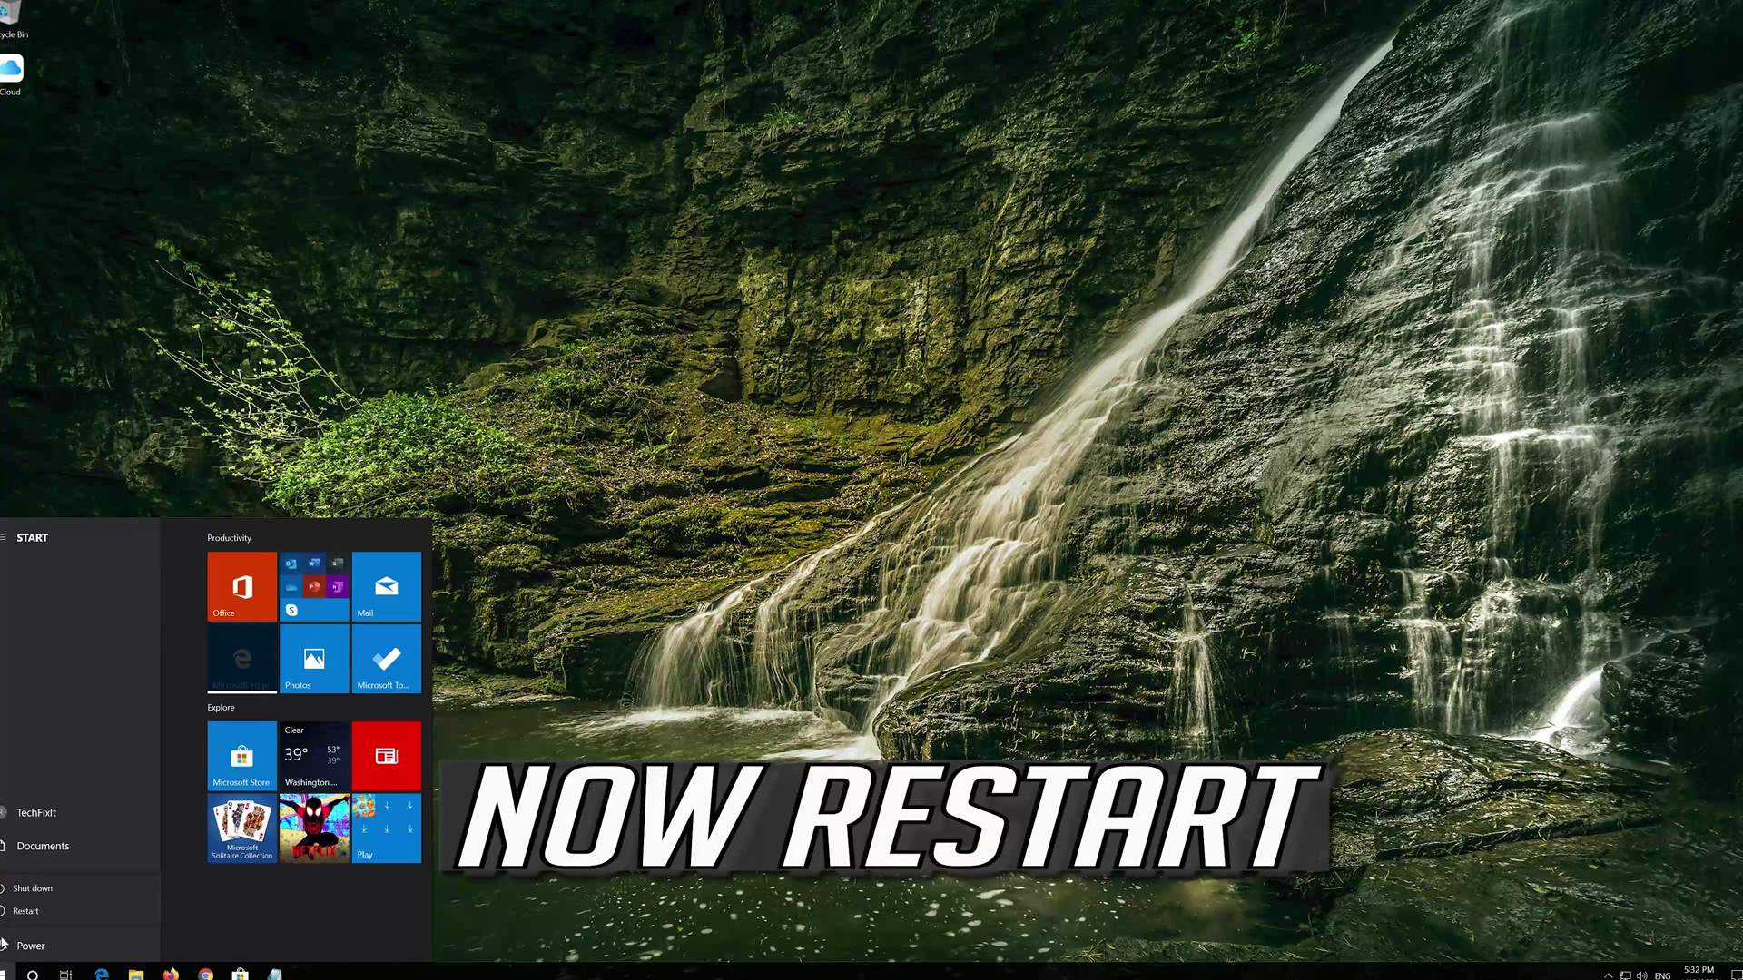
left_click(37, 915)
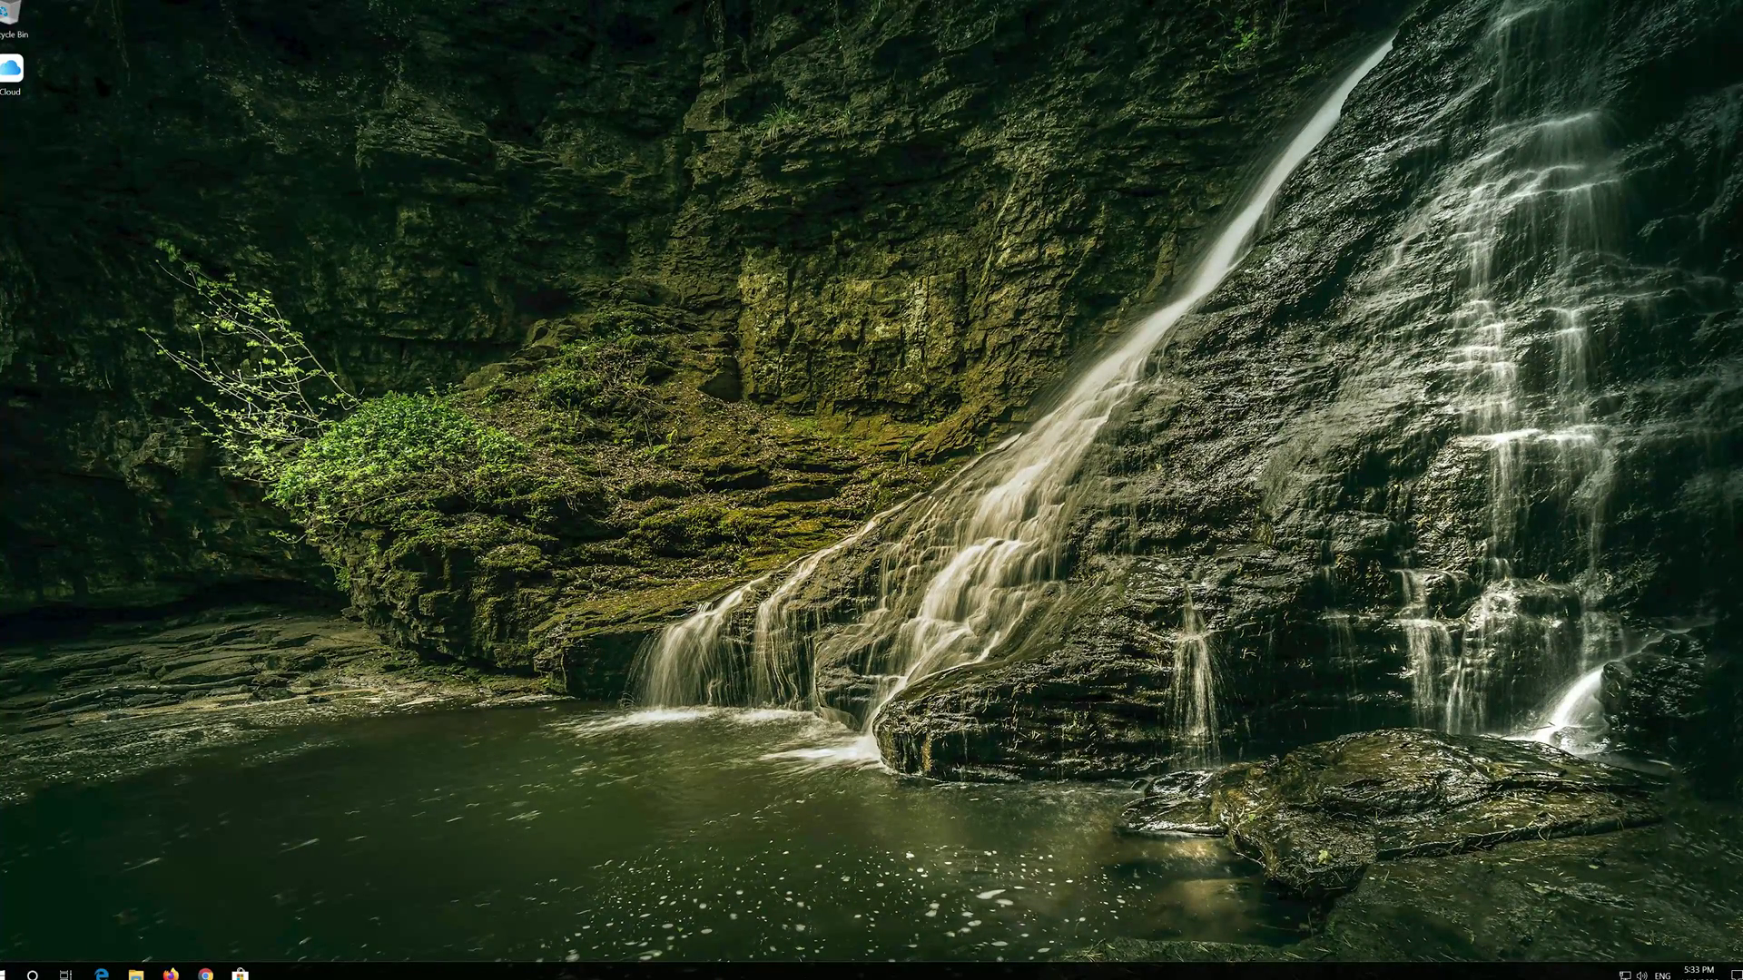
left_click(241, 974)
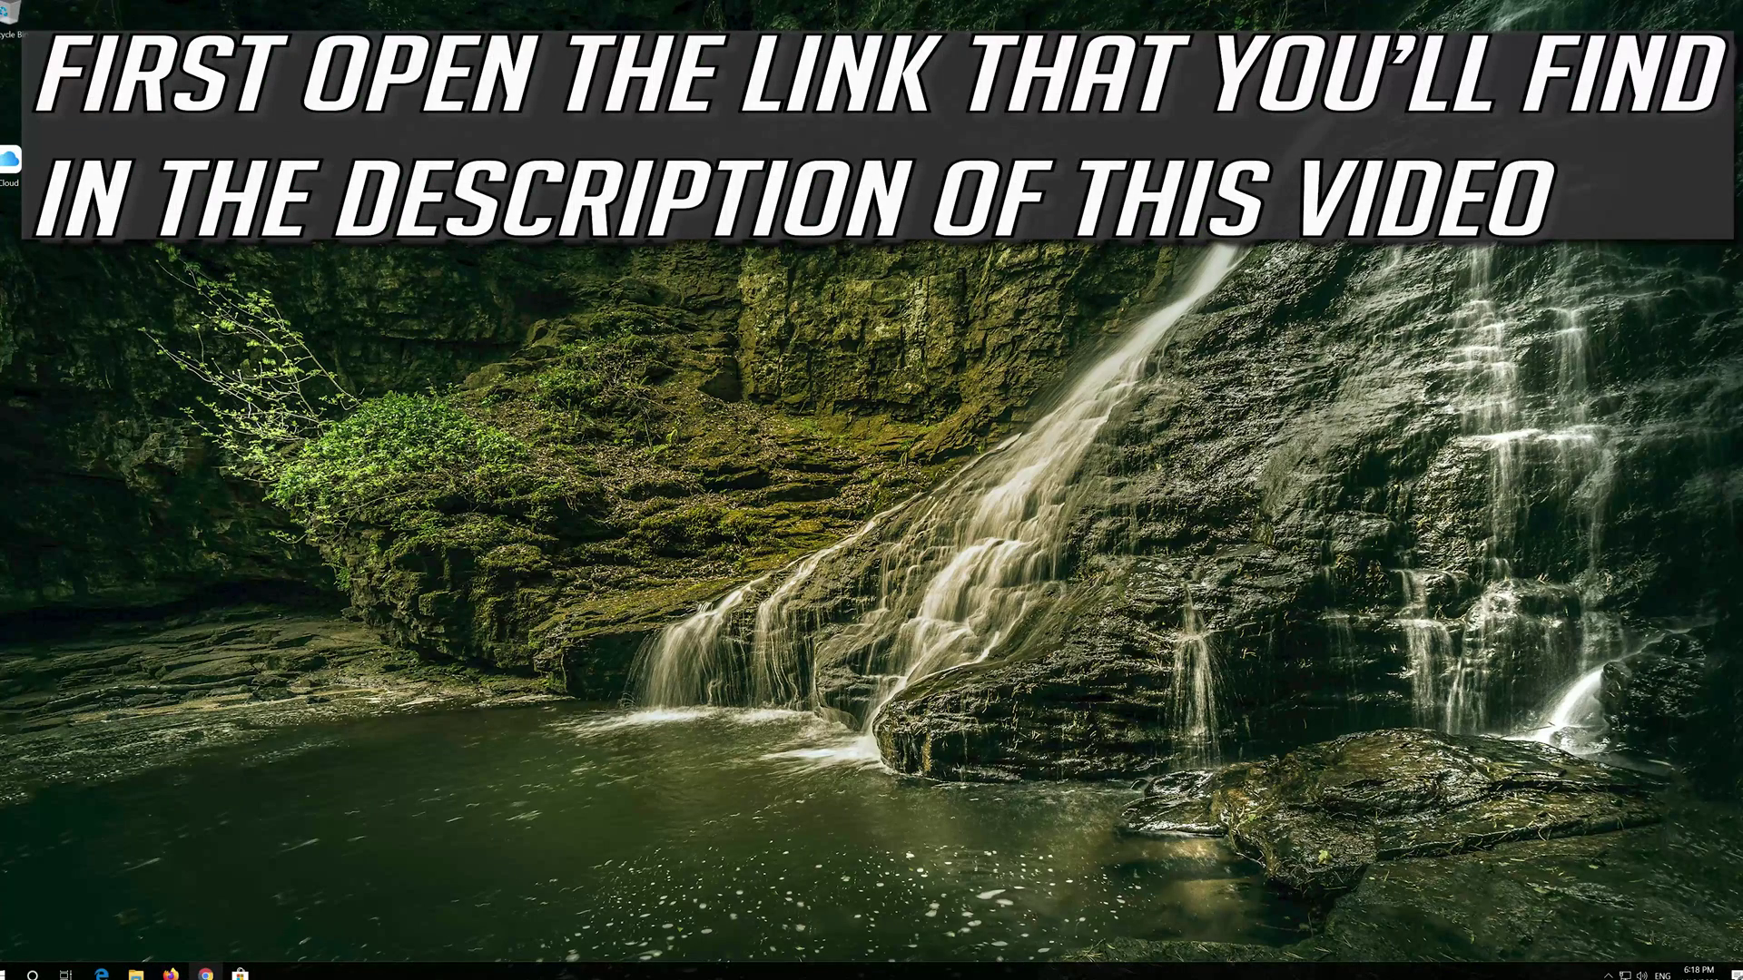
Download the Media Creation Tool from microsoft.com/en-us/software-download/windows10 in Chrome, then close Chrome.
left_click(206, 973)
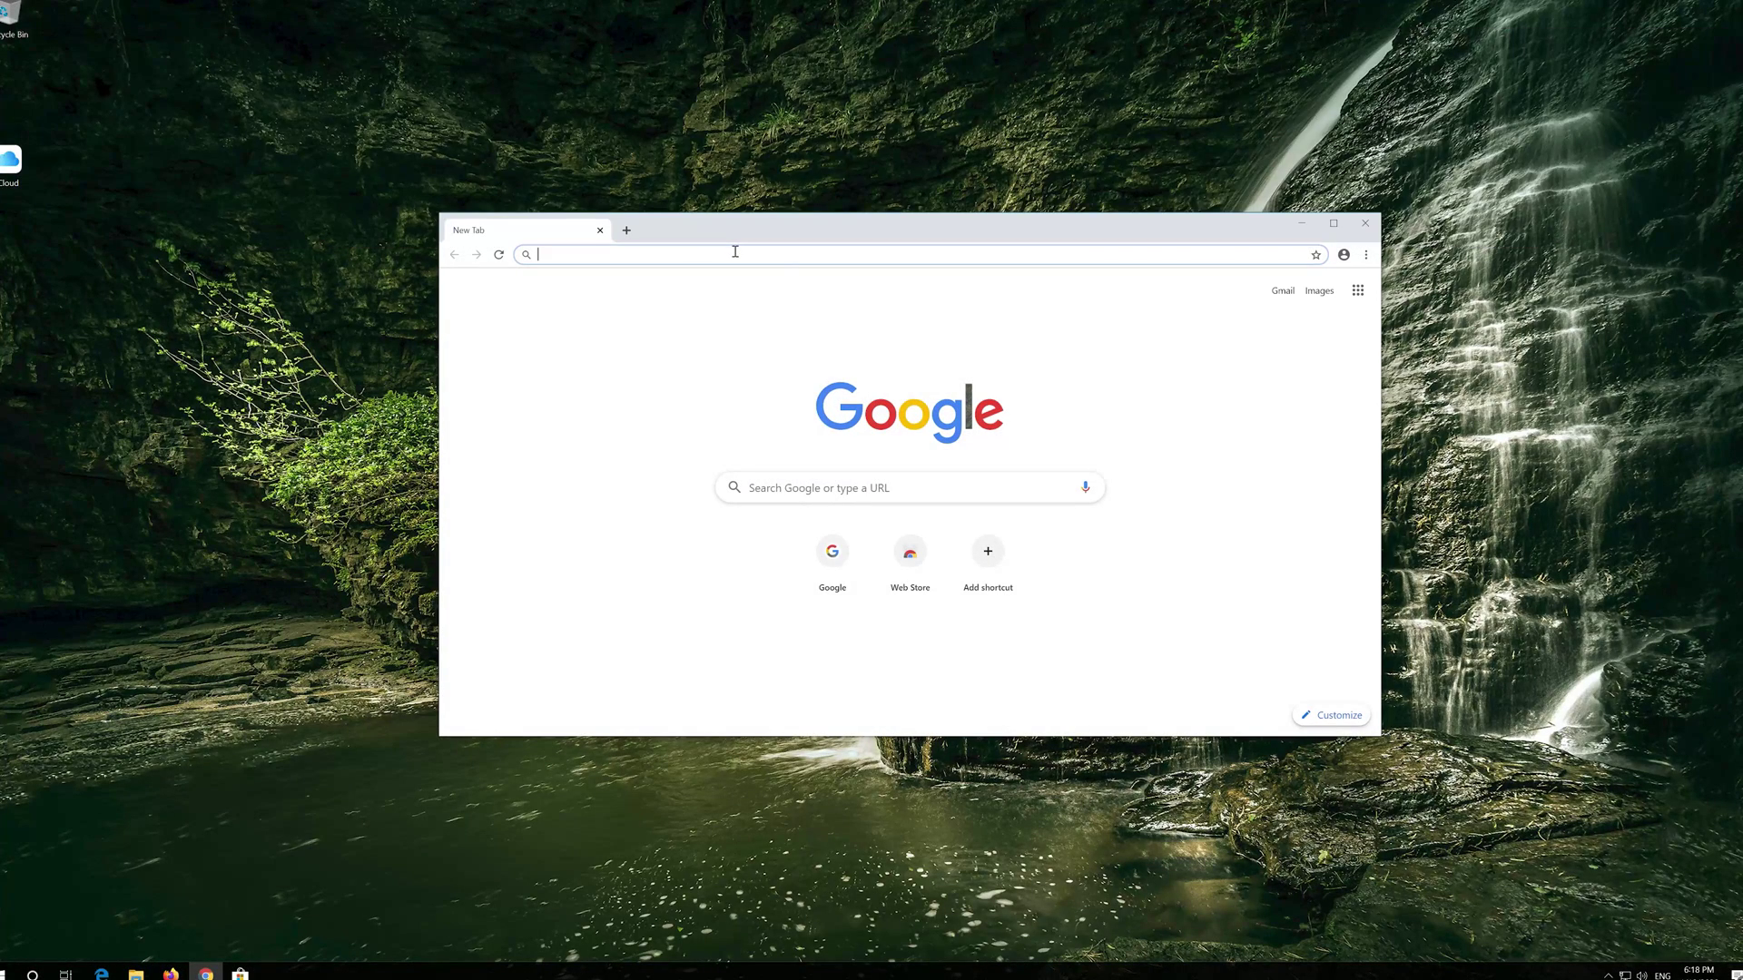
type("https://www.microsoft.com/en-us/software-download/windows10")
key("Return")
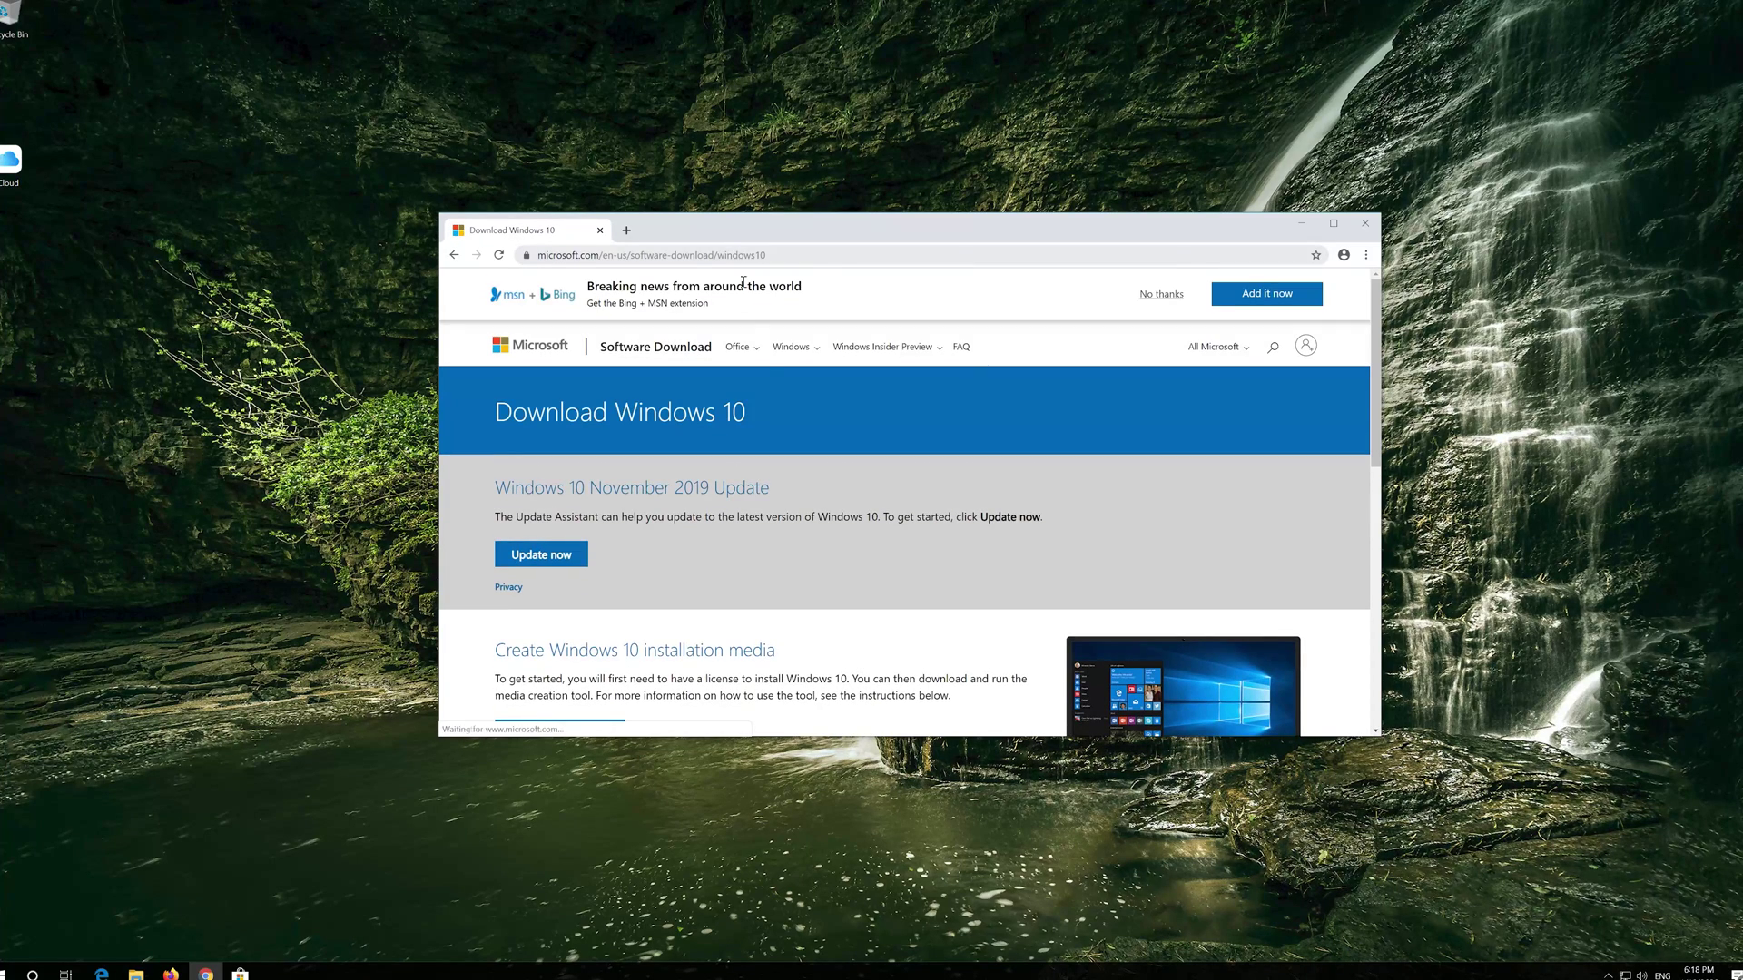
scroll(844, 536, "down", 1)
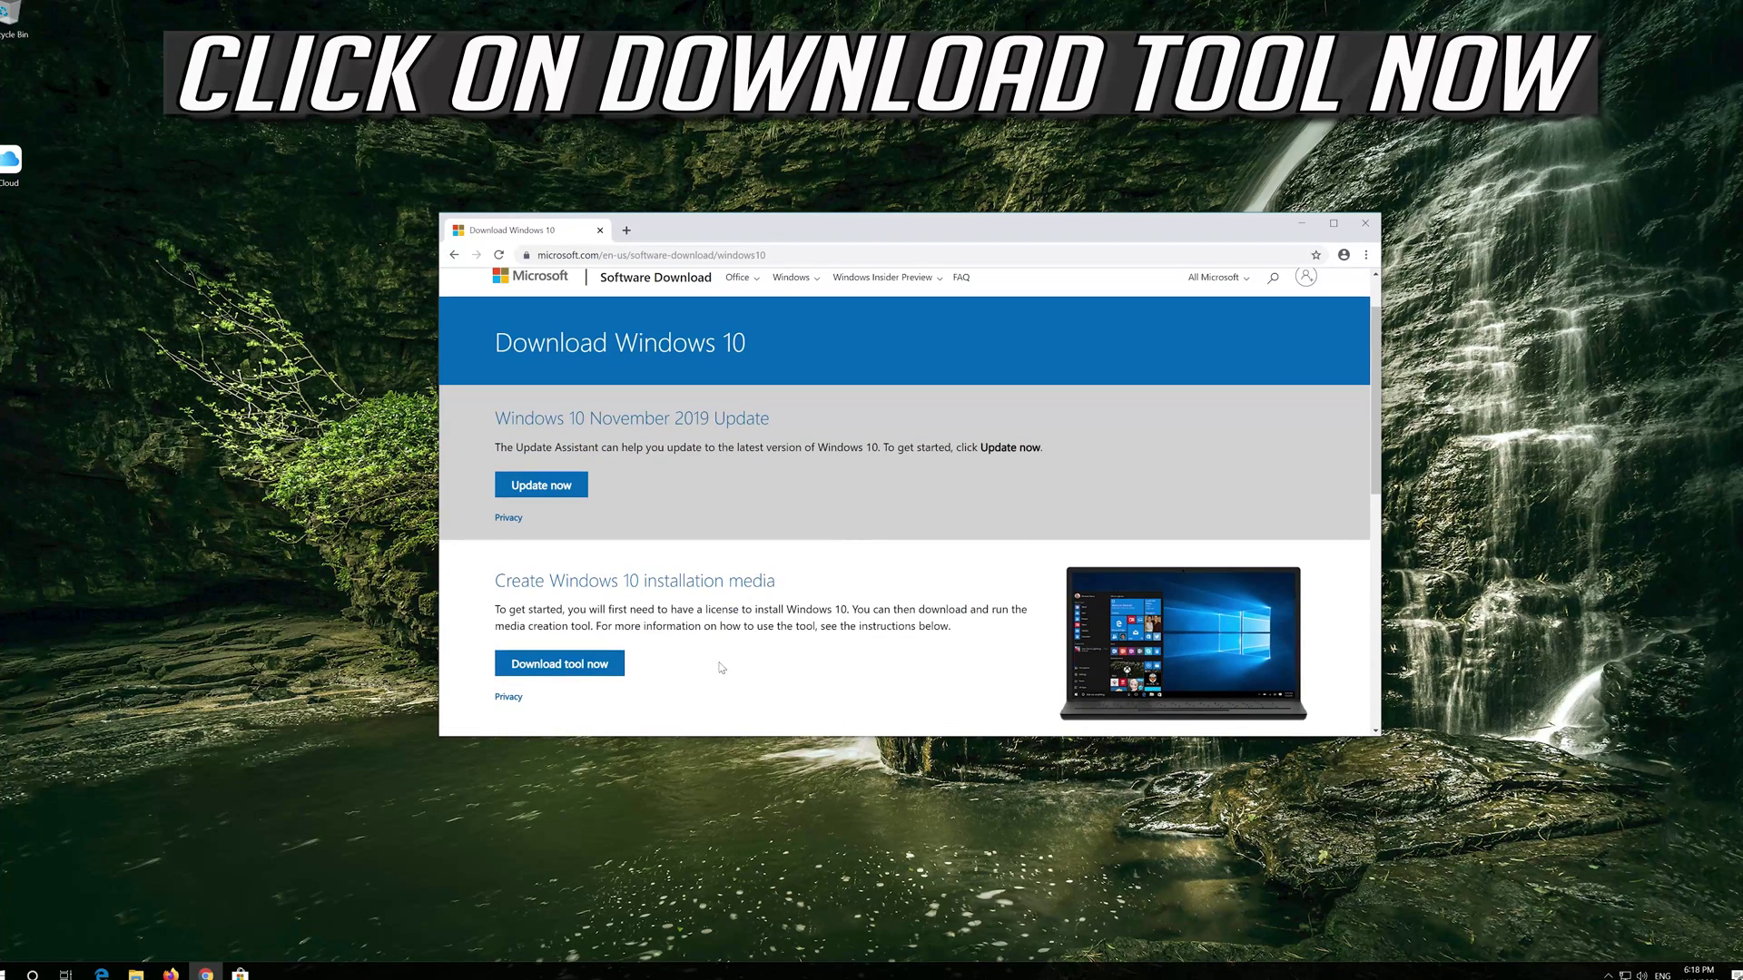
left_click(593, 666)
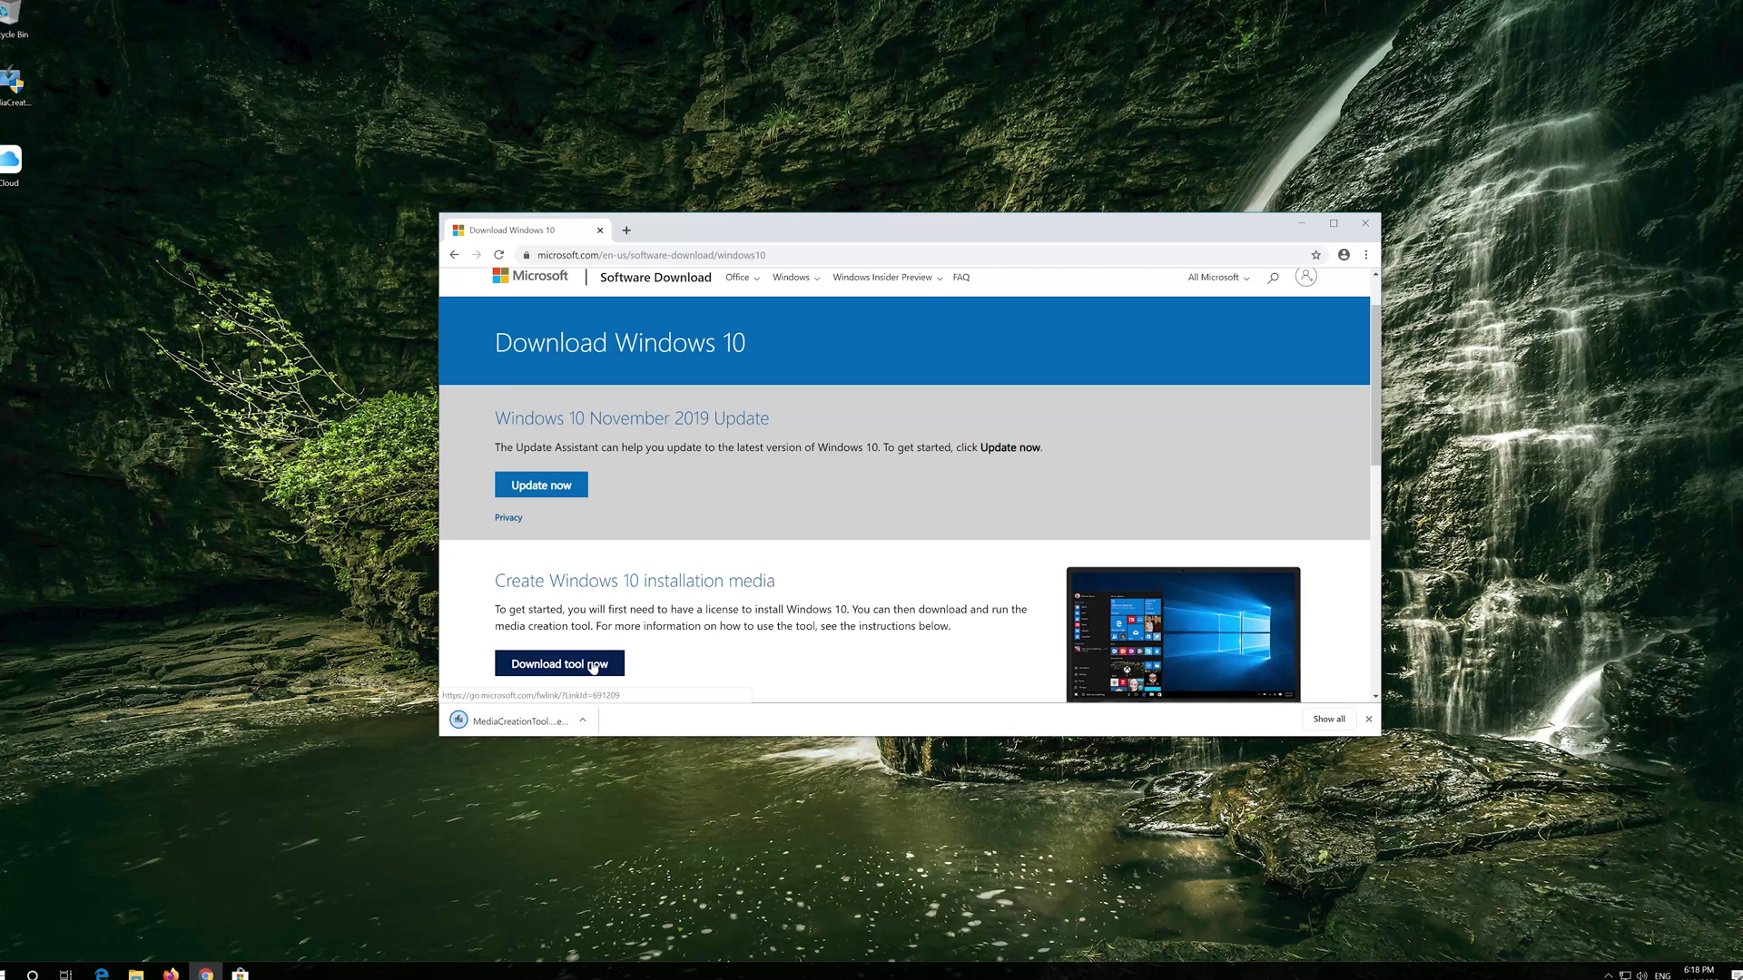
left_click(1365, 224)
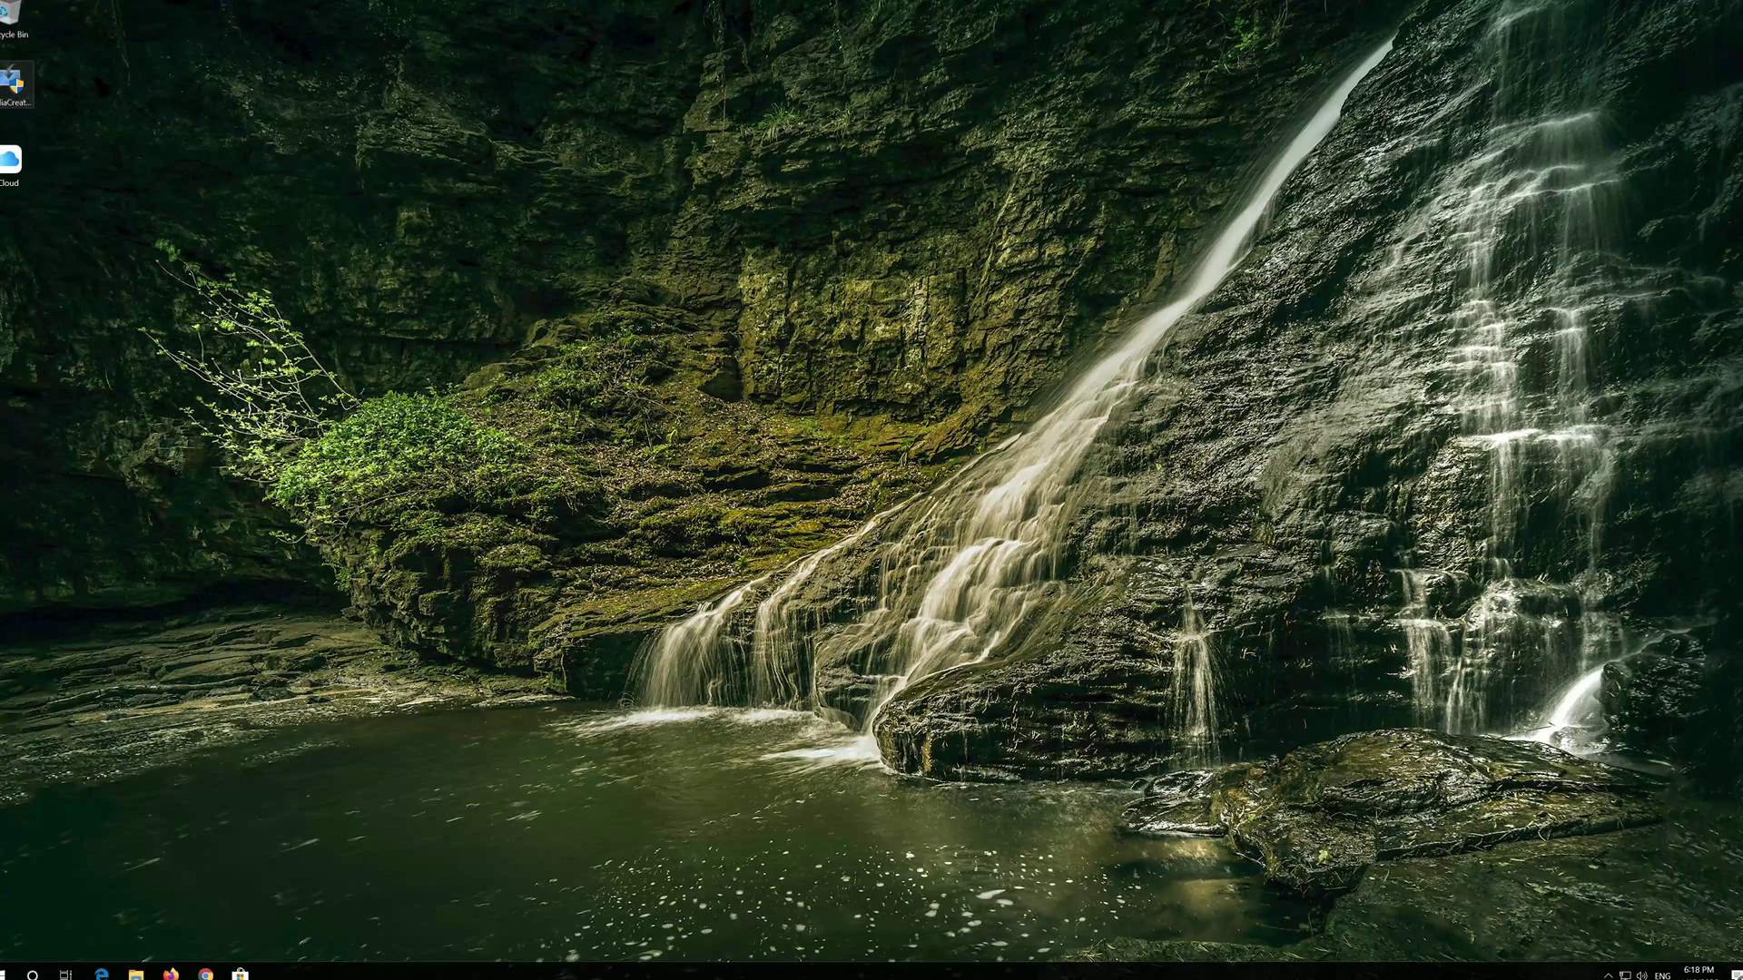
Launch MediaCreationTool from the desktop with administrator approval and accept its license terms.
double_click(9, 101)
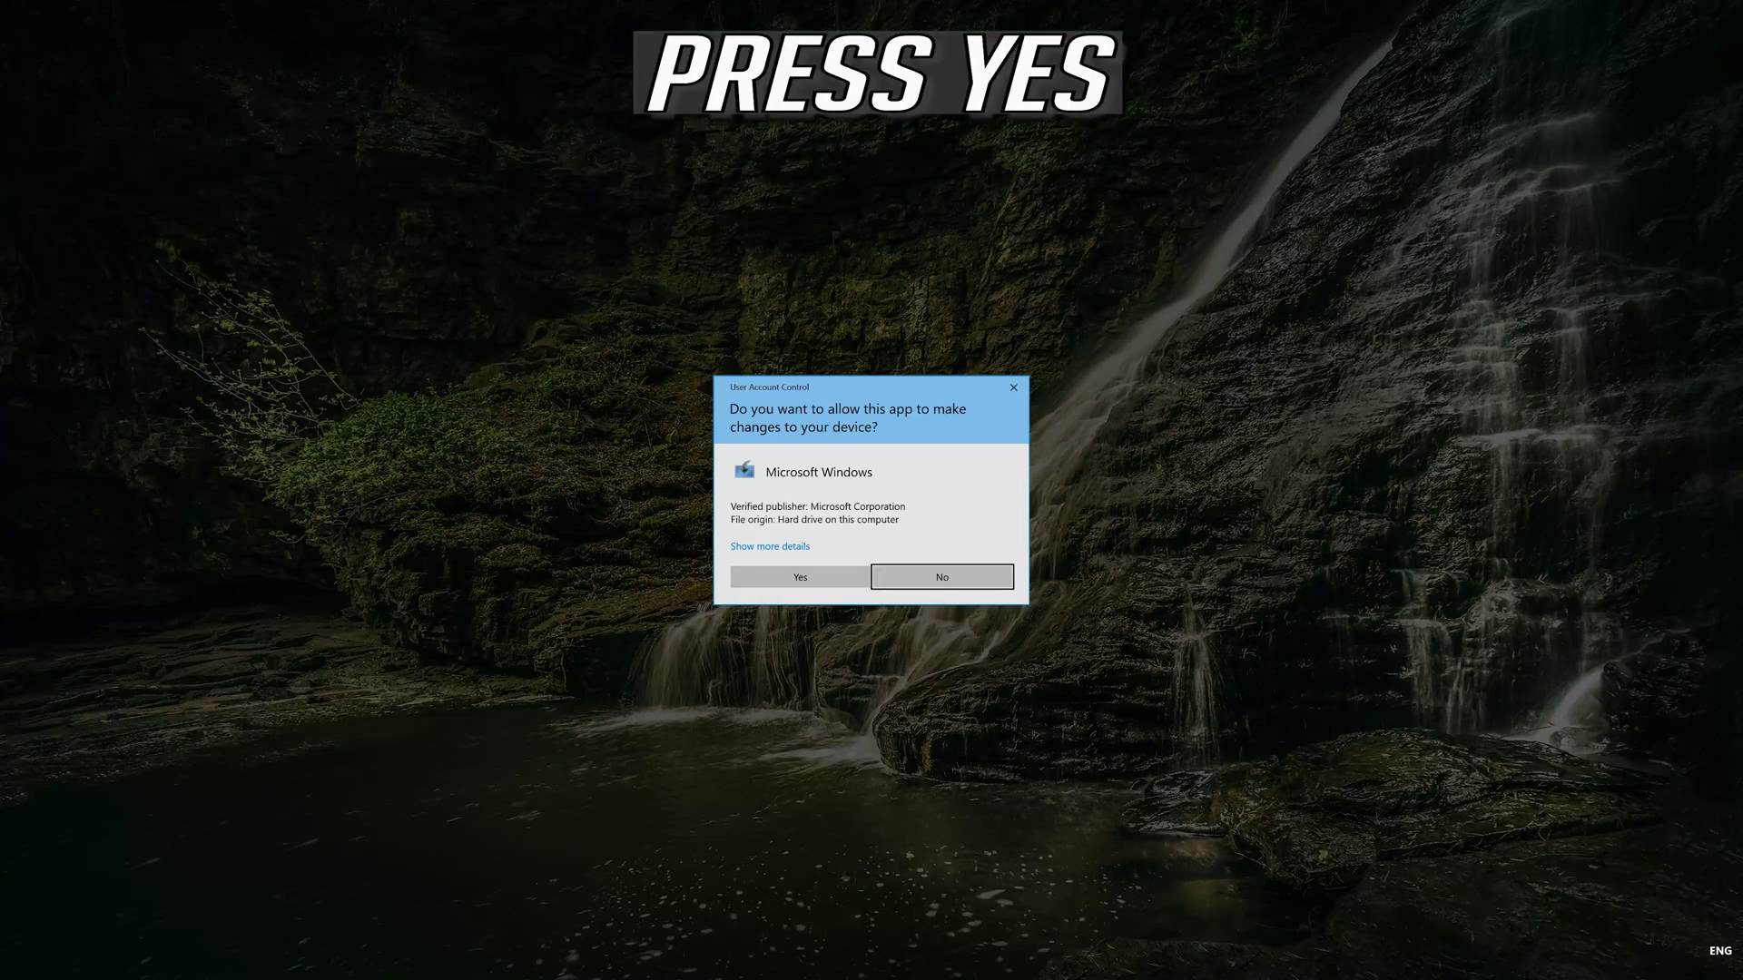
left_click(800, 578)
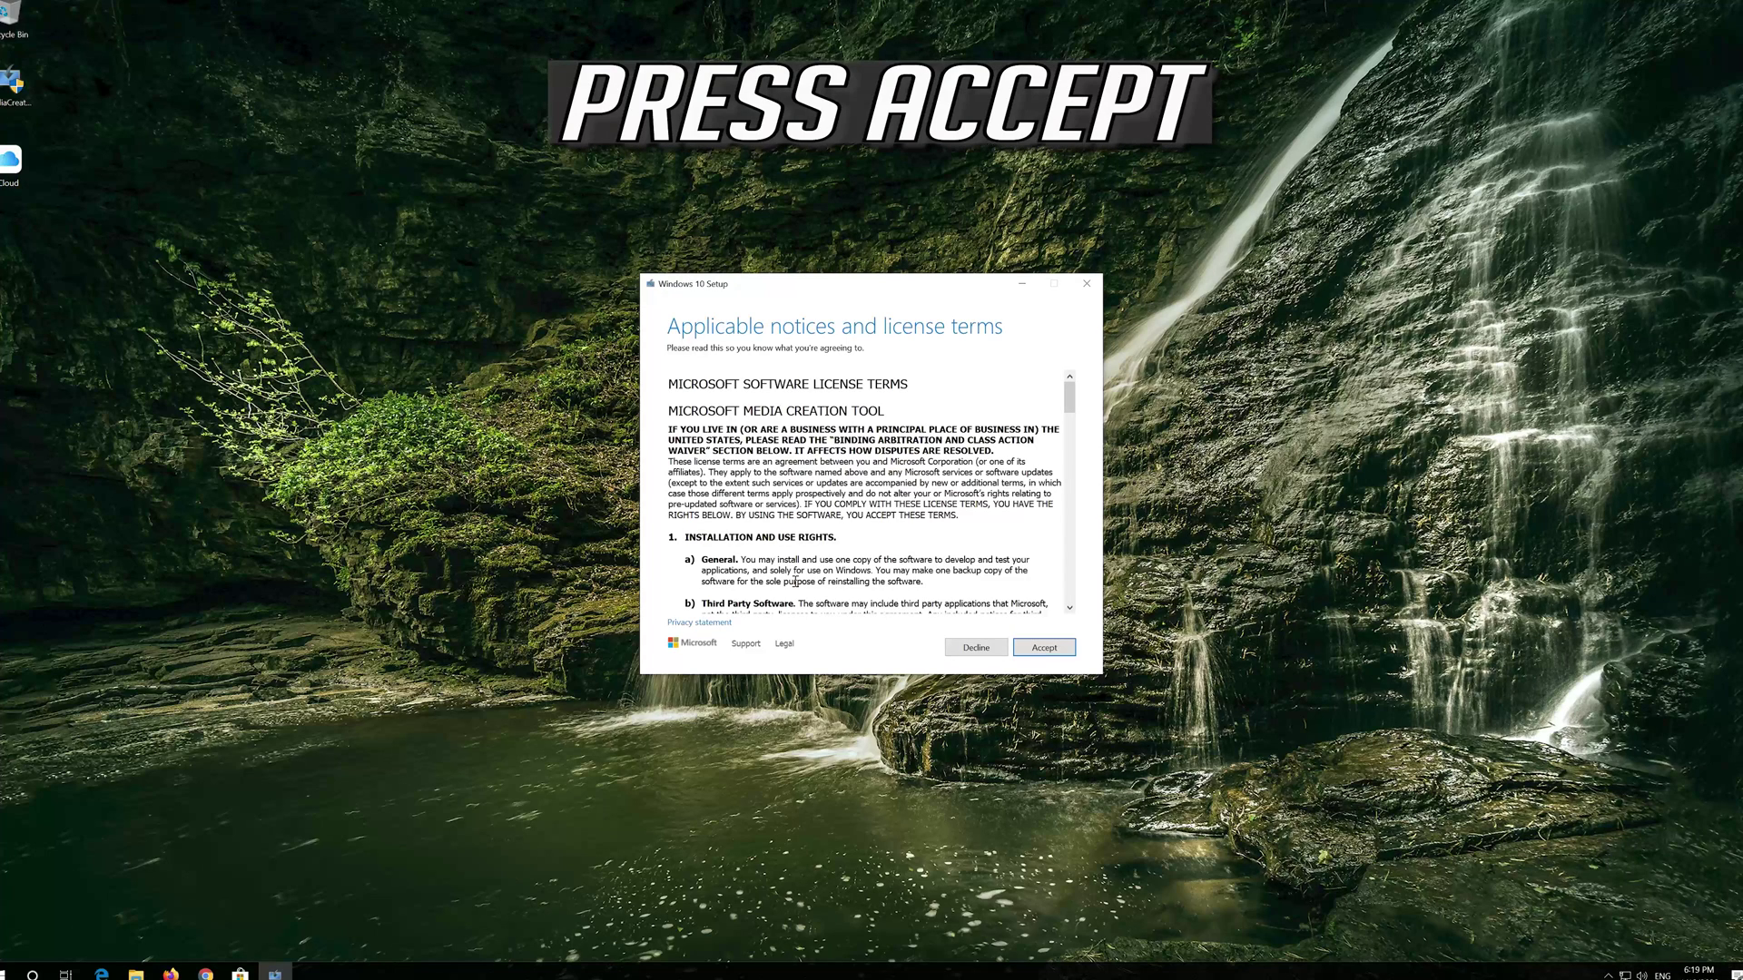
left_click(1068, 645)
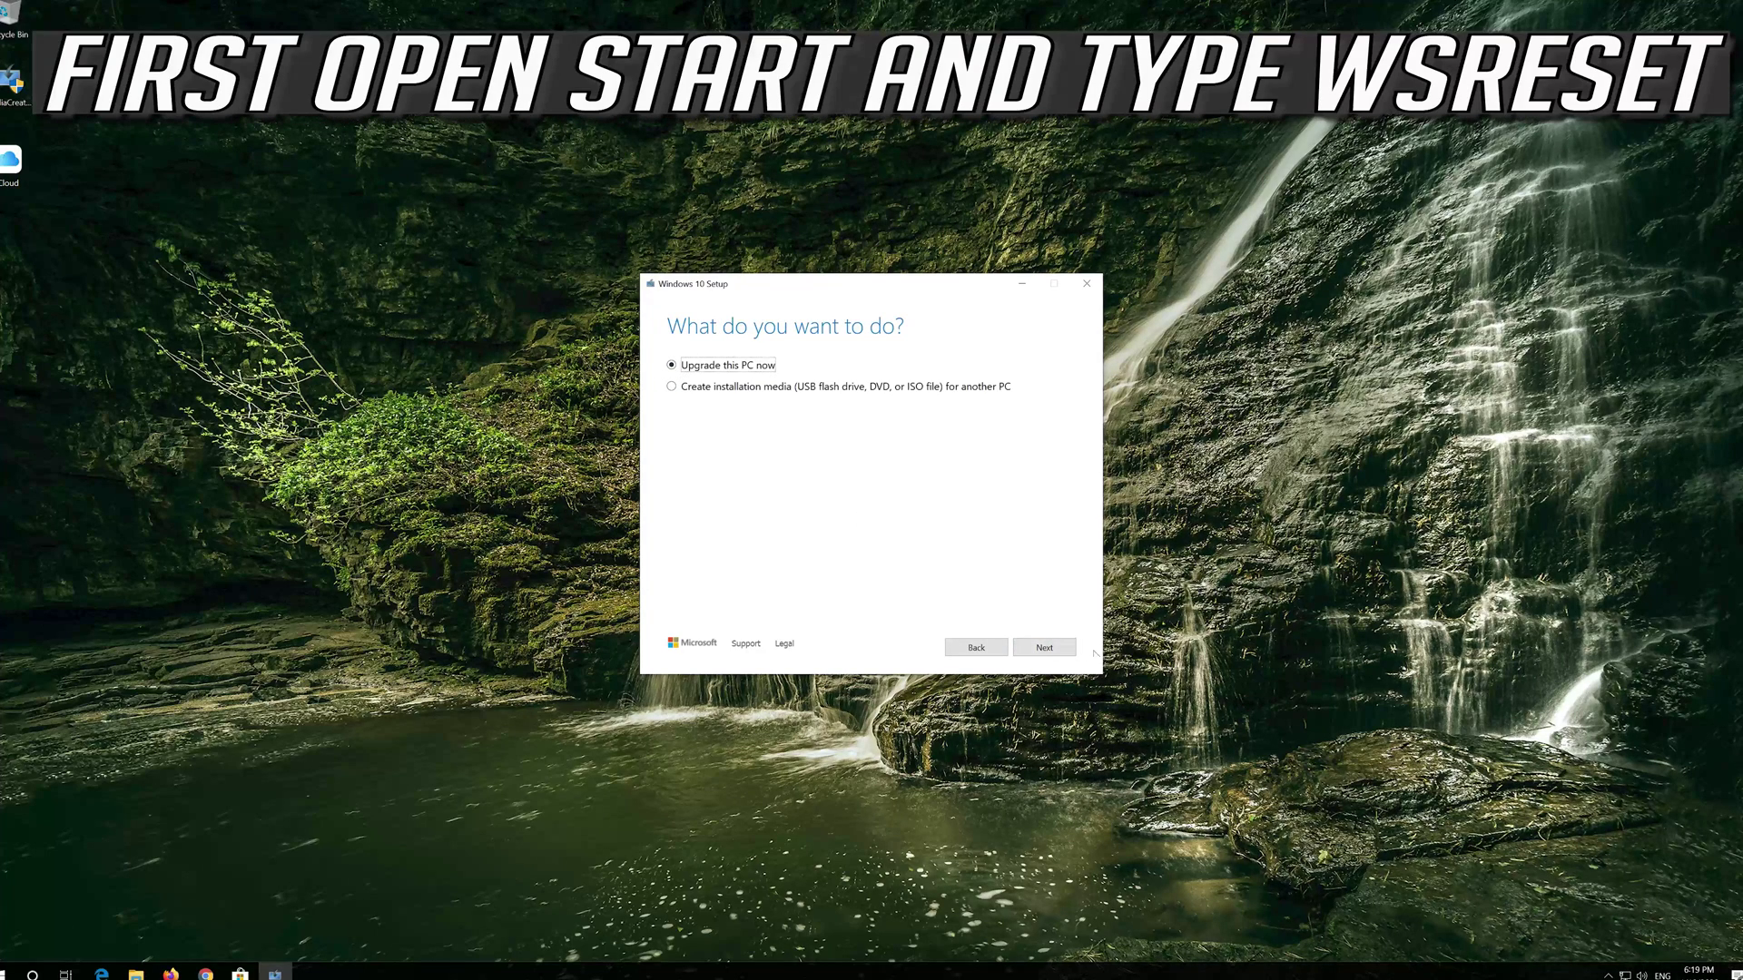
Choose Upgrade this PC now, accept the Windows license terms, and start installing Windows 10 Pro.
left_click(1038, 653)
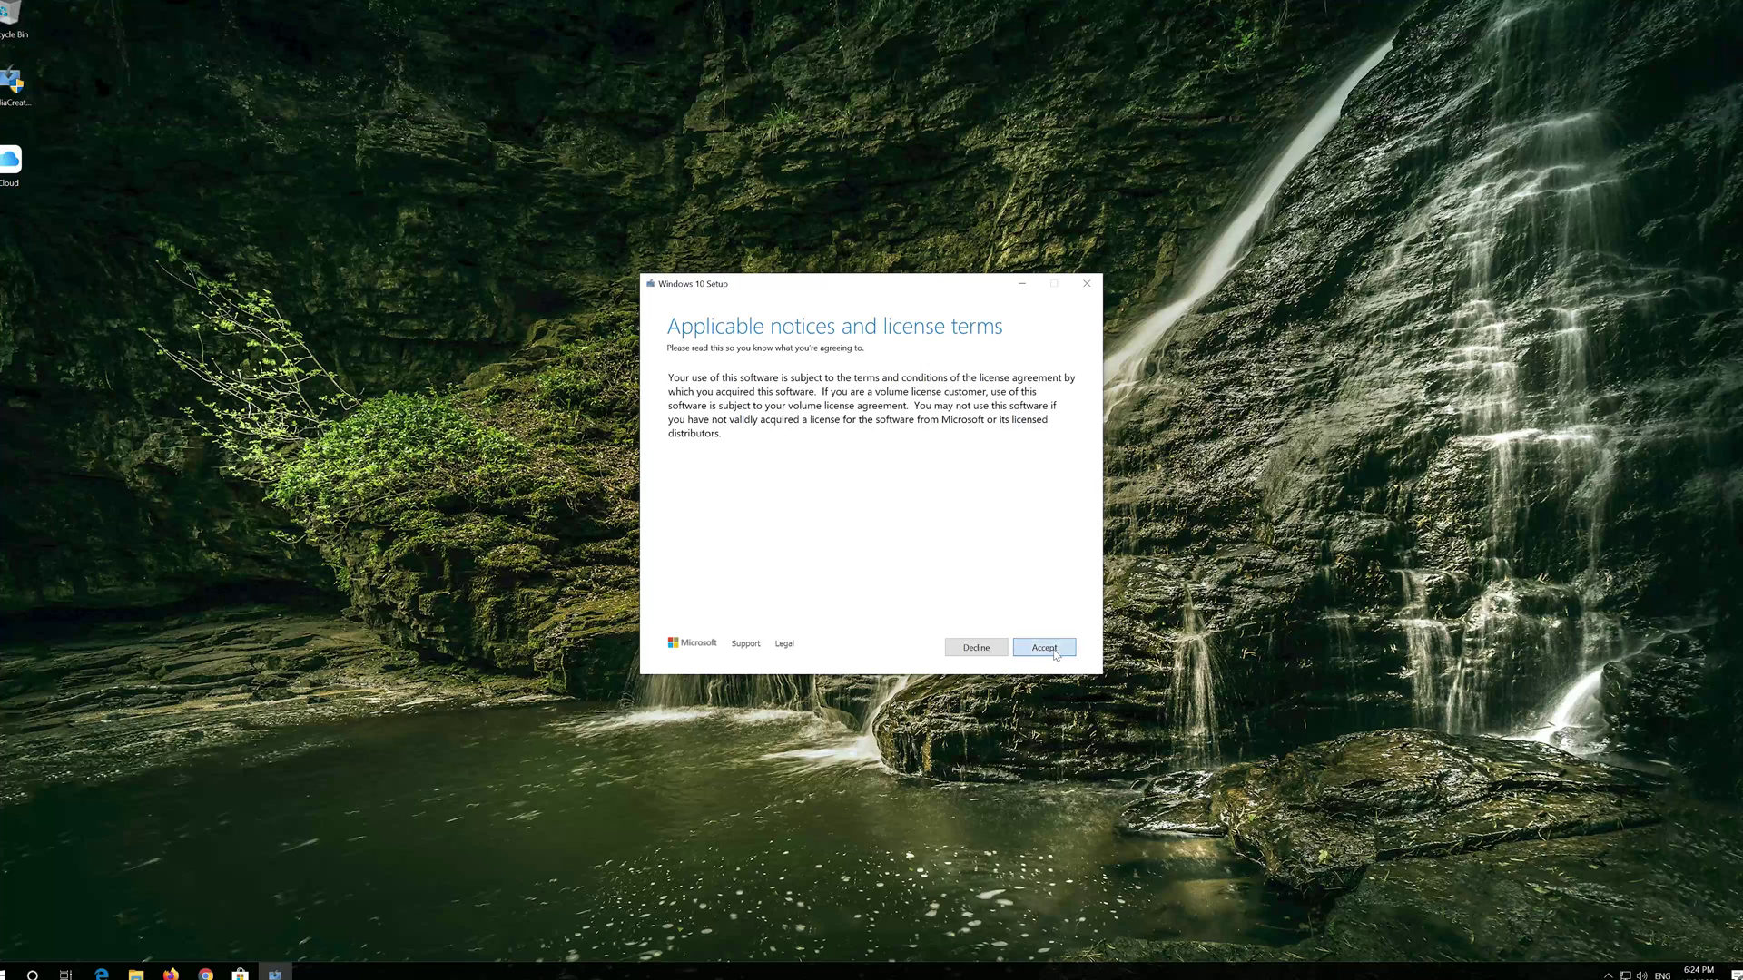
left_click(1043, 648)
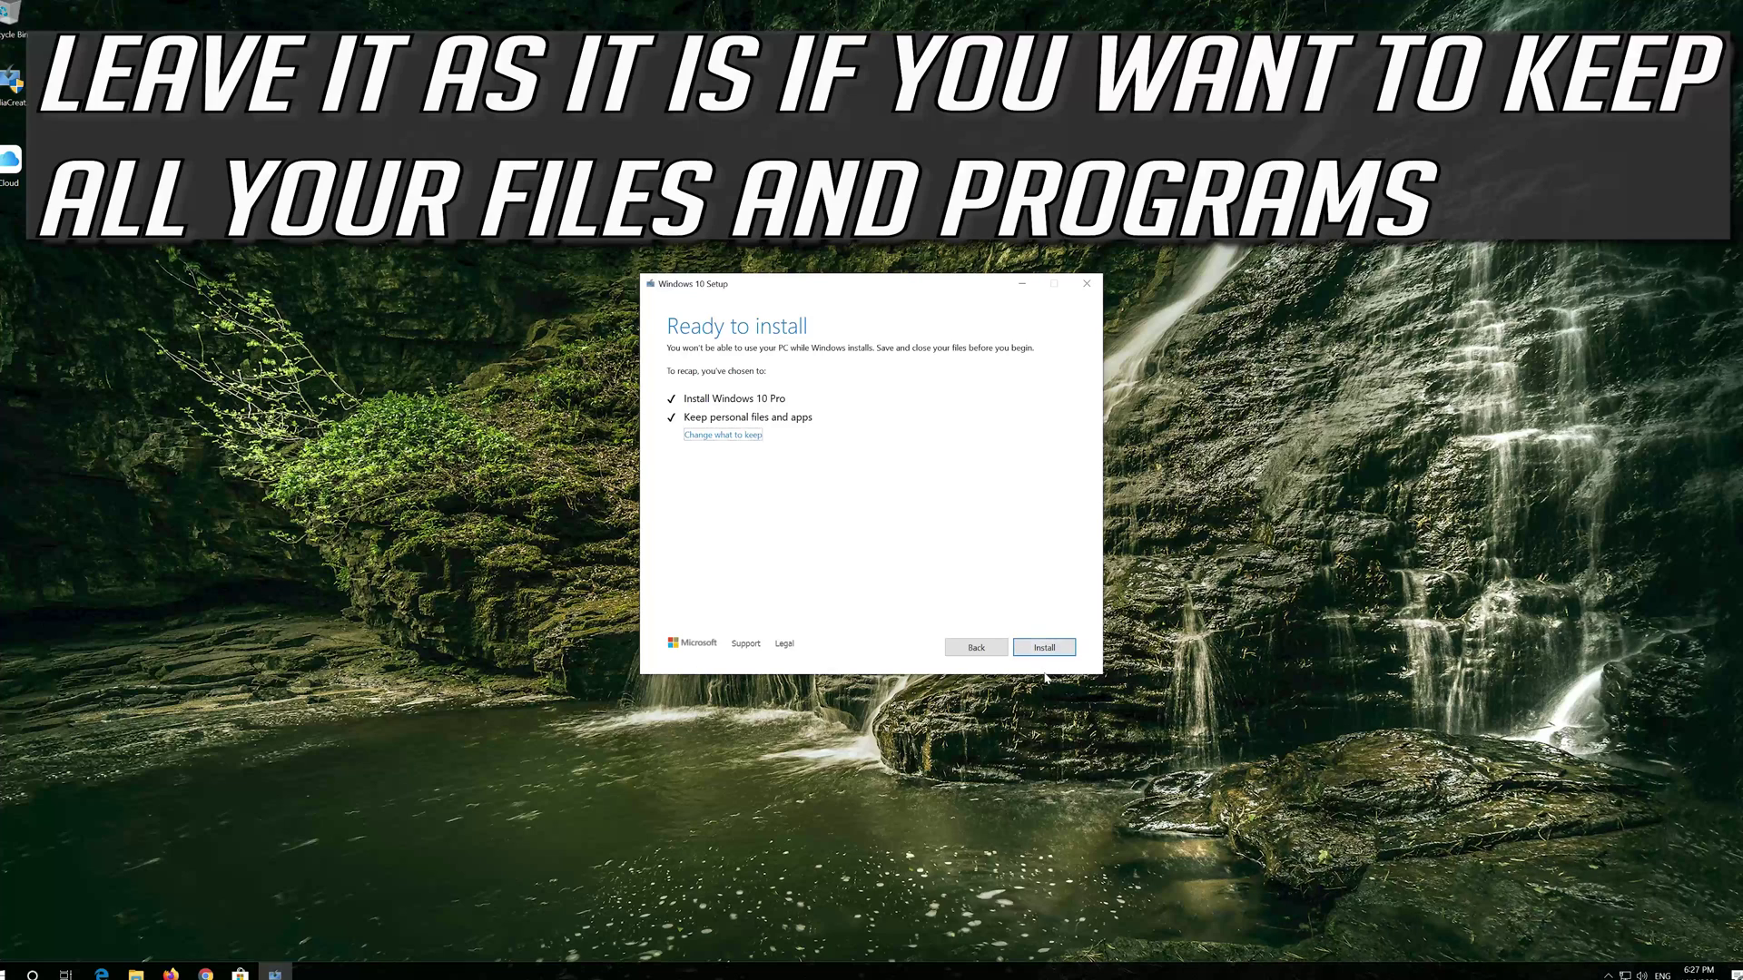
left_click(1044, 648)
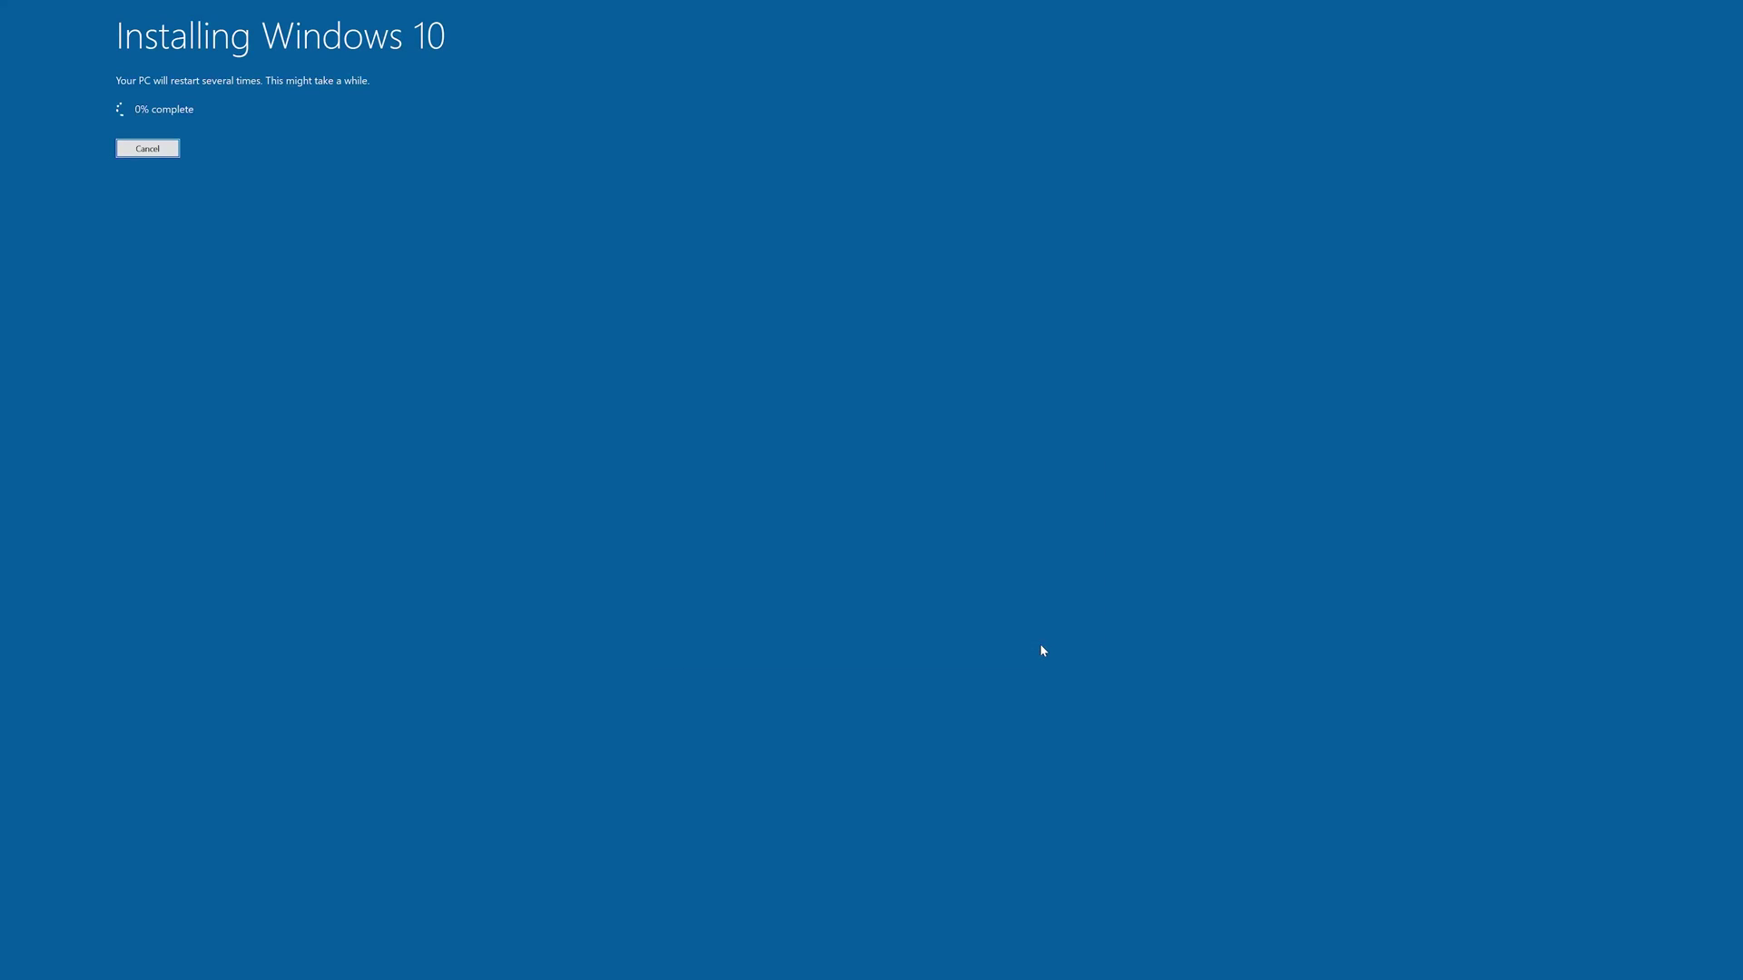